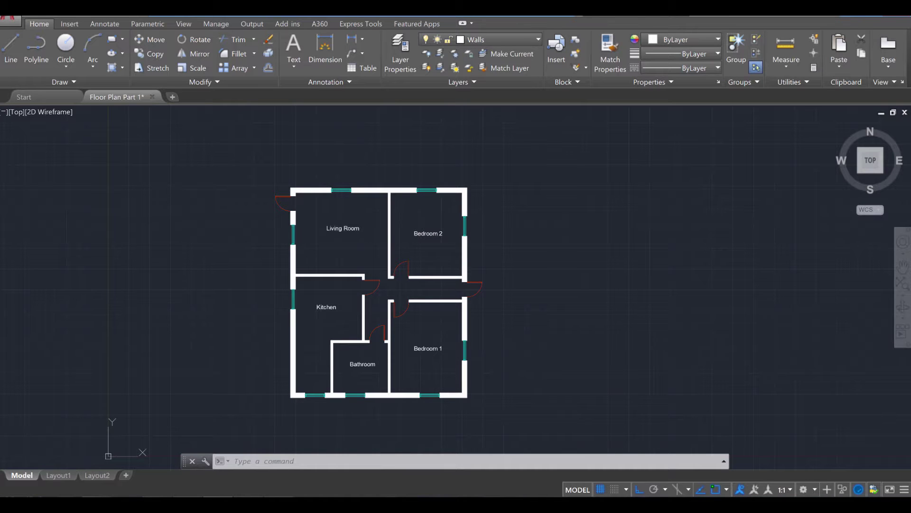
Dimension the top wall from the top-left corner to the window end (2450.1763), 200 above it.
scroll(365, 156, up, 4)
scroll(357, 204, up, 3)
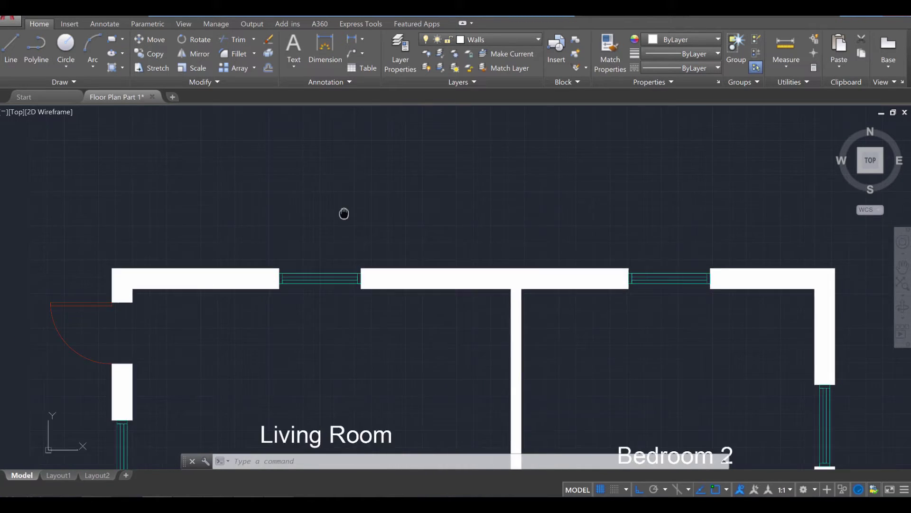
middle_drag(344, 211, 484, 189)
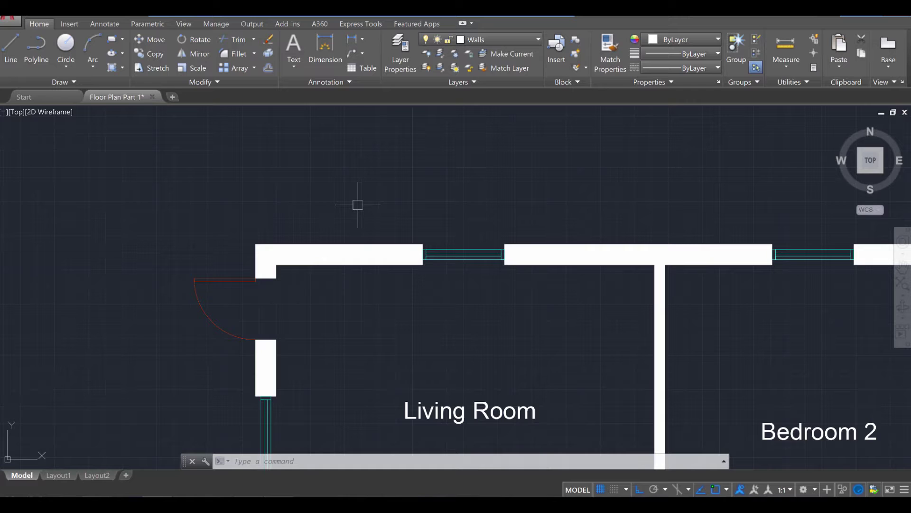
text(DL)
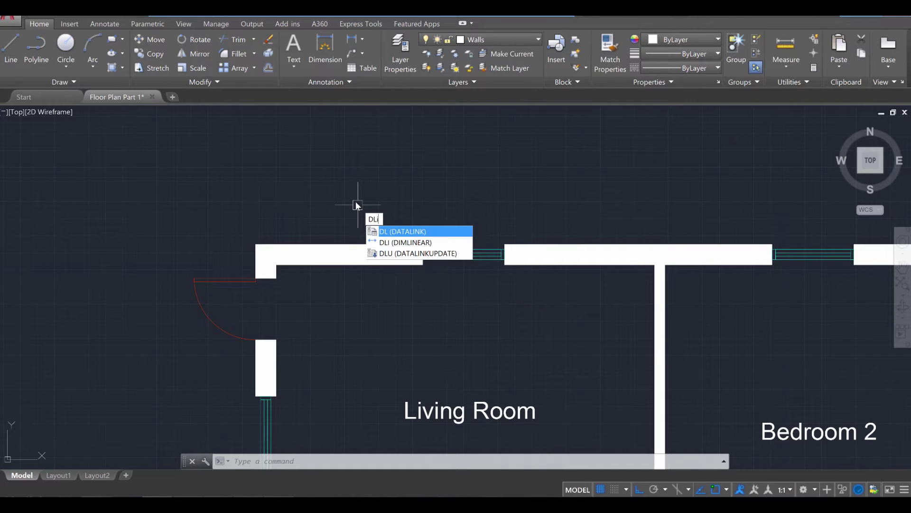
text(I)
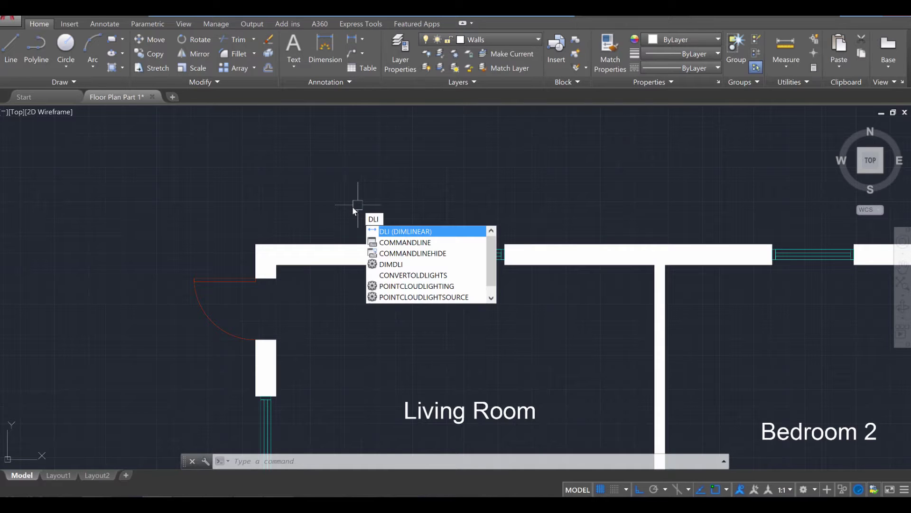
key(Return)
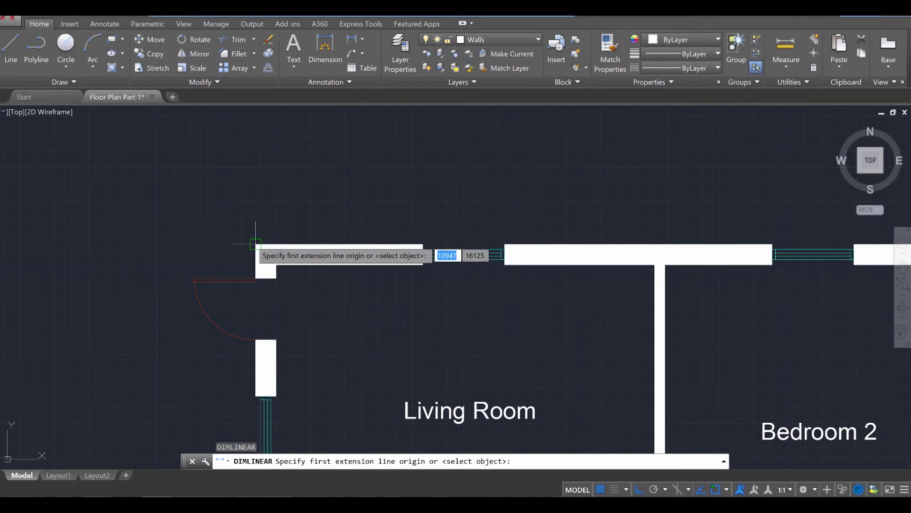
click(255, 244)
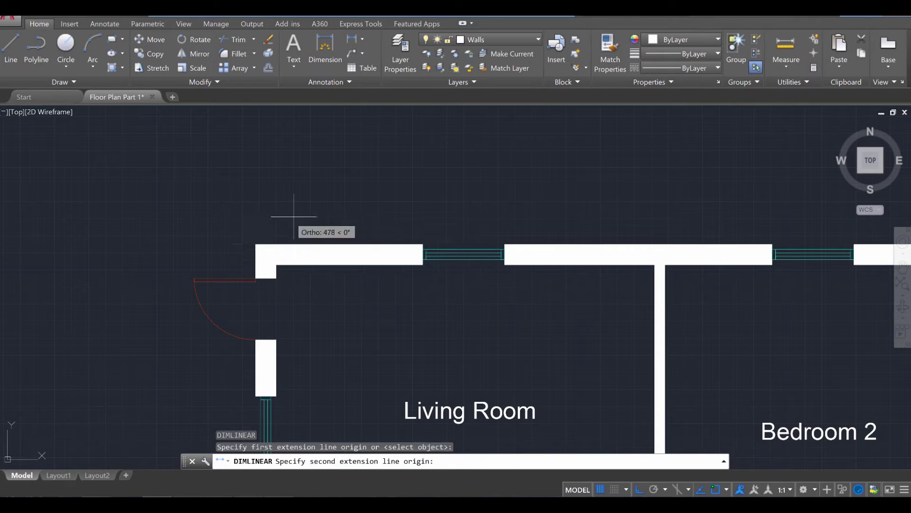
click(423, 244)
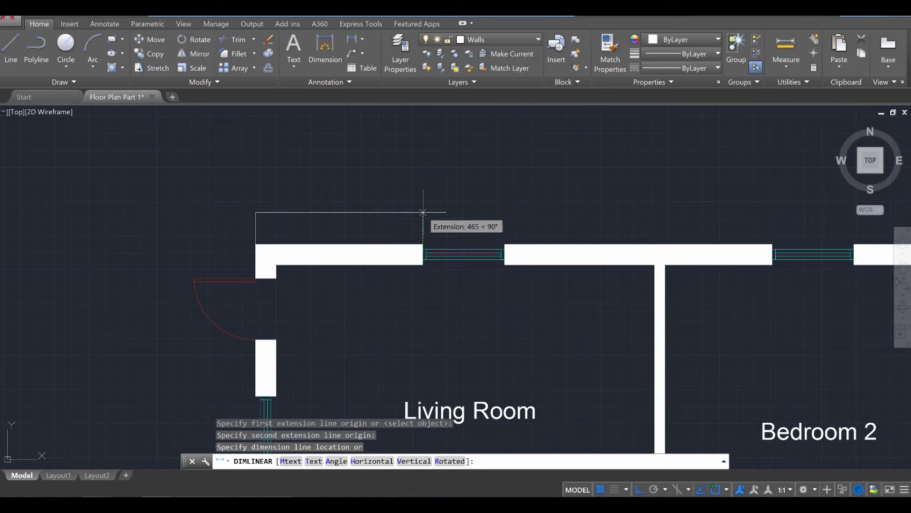
text(200)
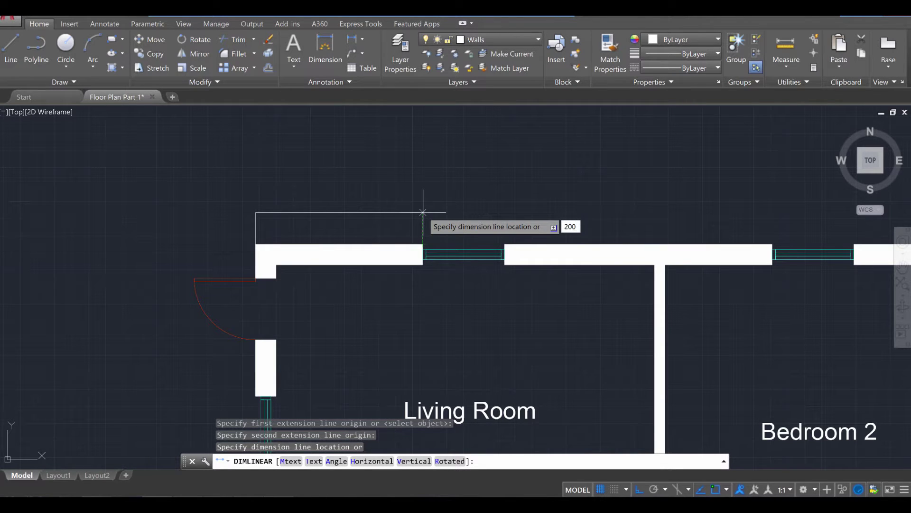
key(Return)
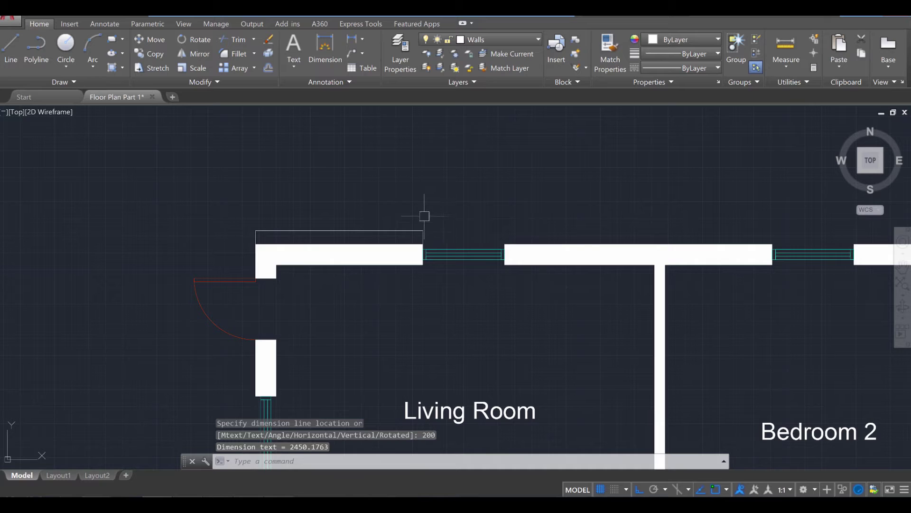
scroll(280, 236, up, 2)
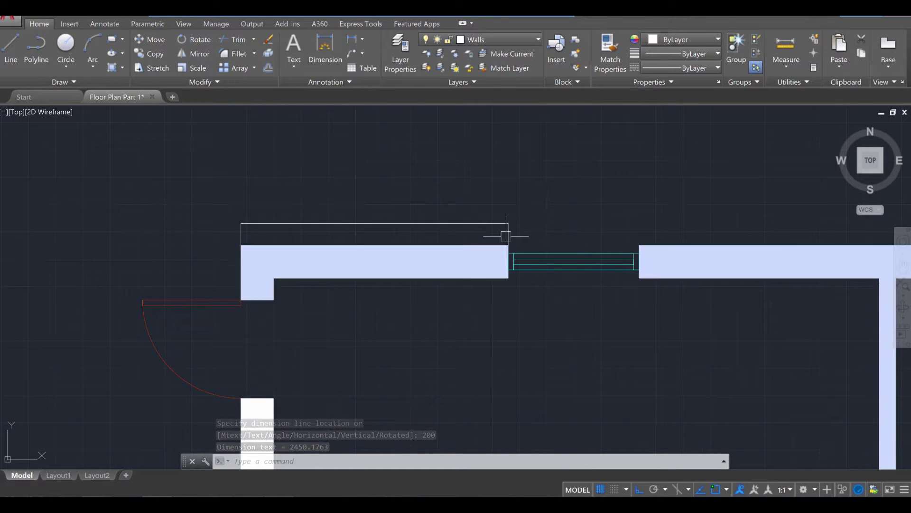
scroll(388, 211, up, 2)
scroll(388, 211, up, 8)
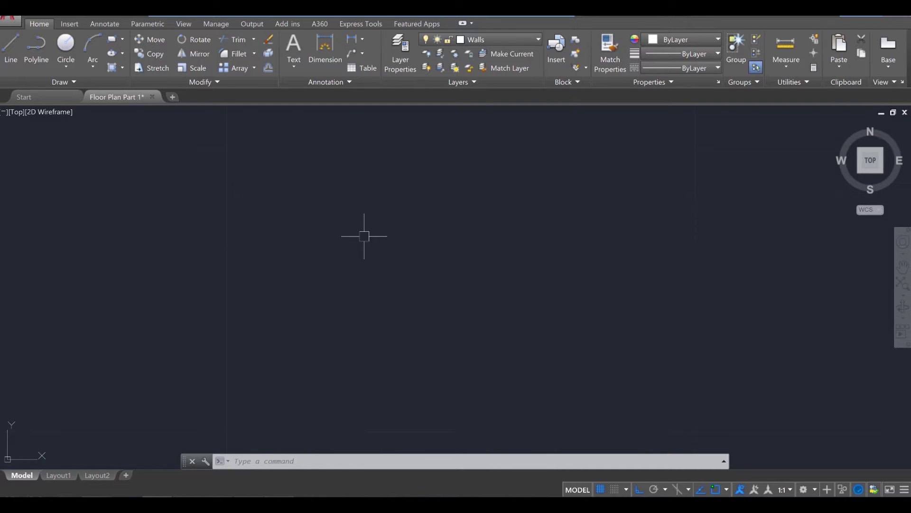
scroll(299, 260, up, 5)
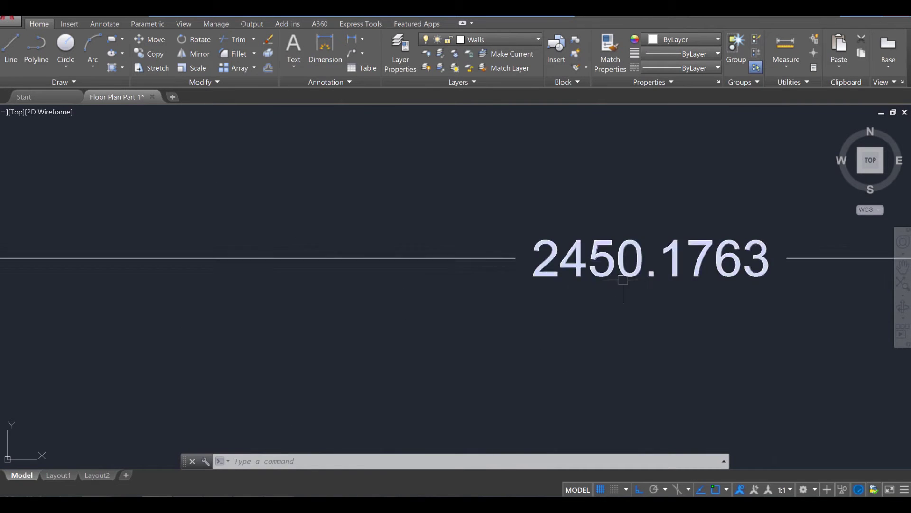
scroll(748, 346, down, 6)
scroll(753, 370, down, 4)
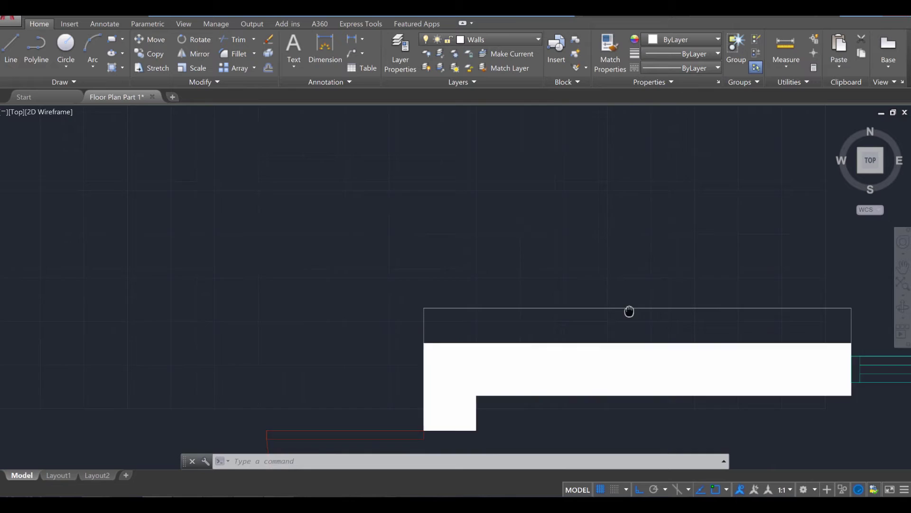
middle_drag(629, 311, 439, 249)
scroll(500, 244, down, 2)
middle_drag(501, 244, 428, 274)
scroll(247, 280, down, 4)
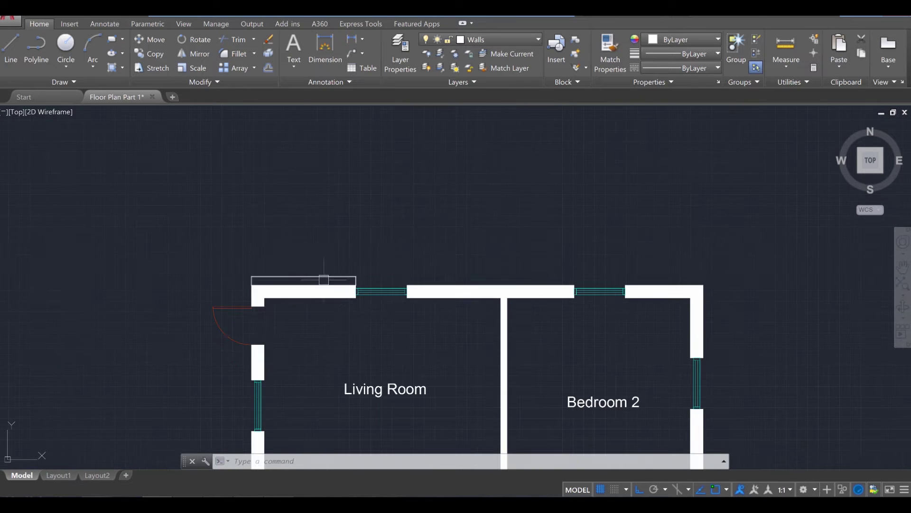
scroll(286, 255, up, 4)
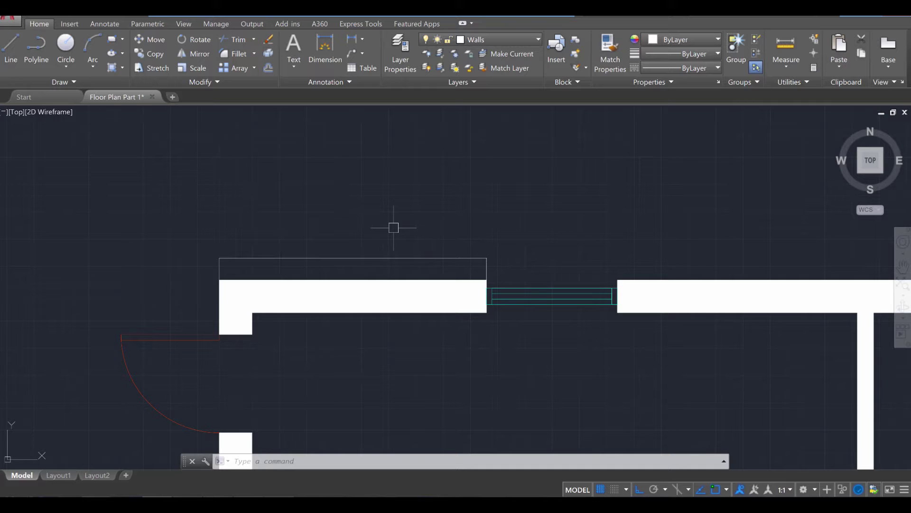
Start a new dimension style named 'Dimensions' based on Standard.
text(D)
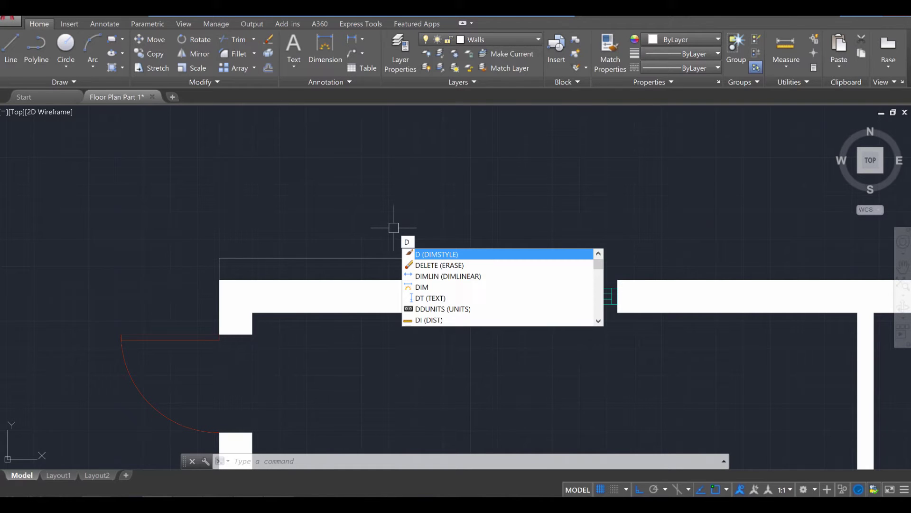
key(Return)
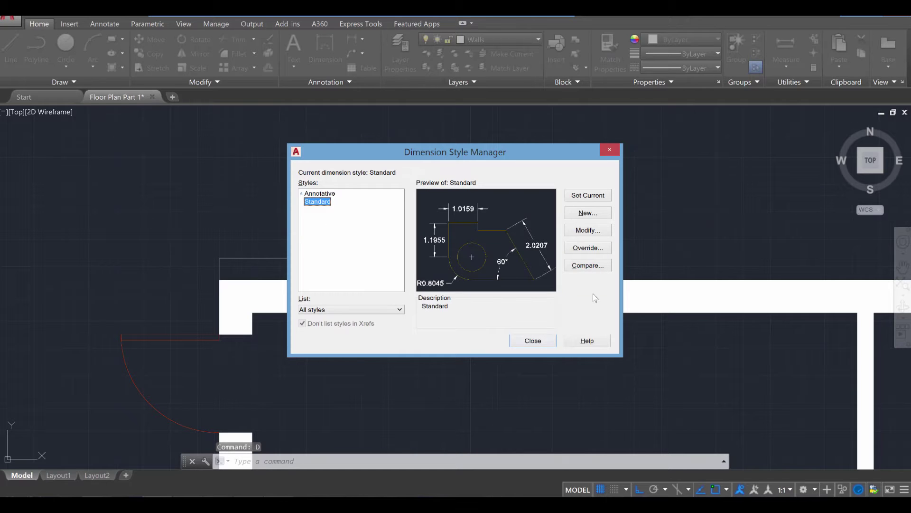
click(582, 215)
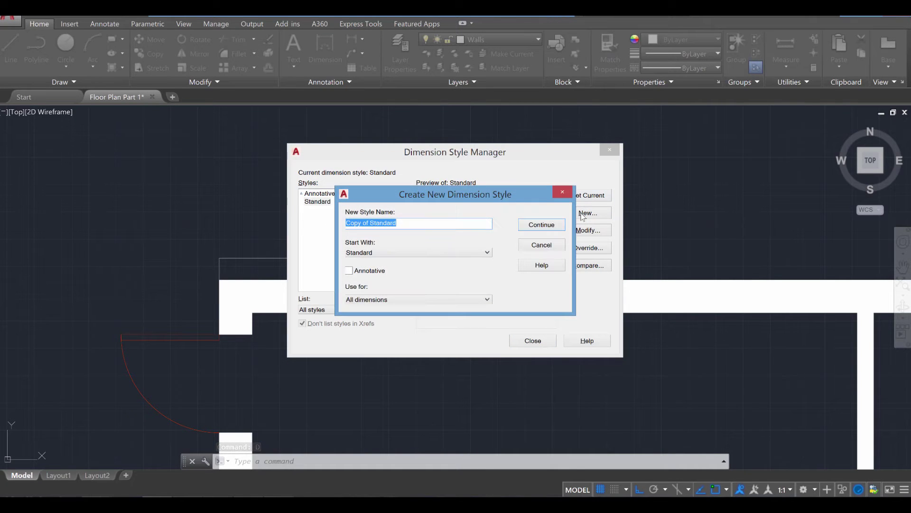
drag(513, 193, 526, 201)
text(Di)
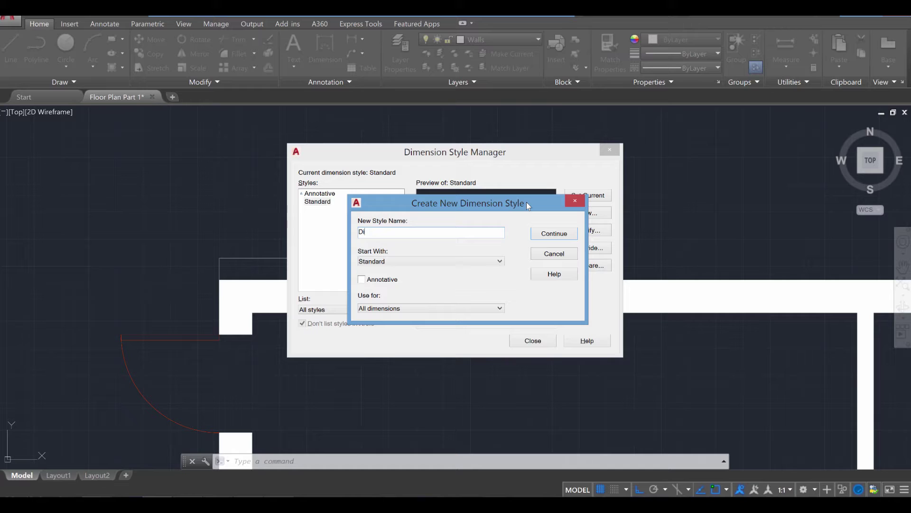
text(mensions)
Set the Dimensions style's text height to 75 and arrow size to 50.
click(575, 233)
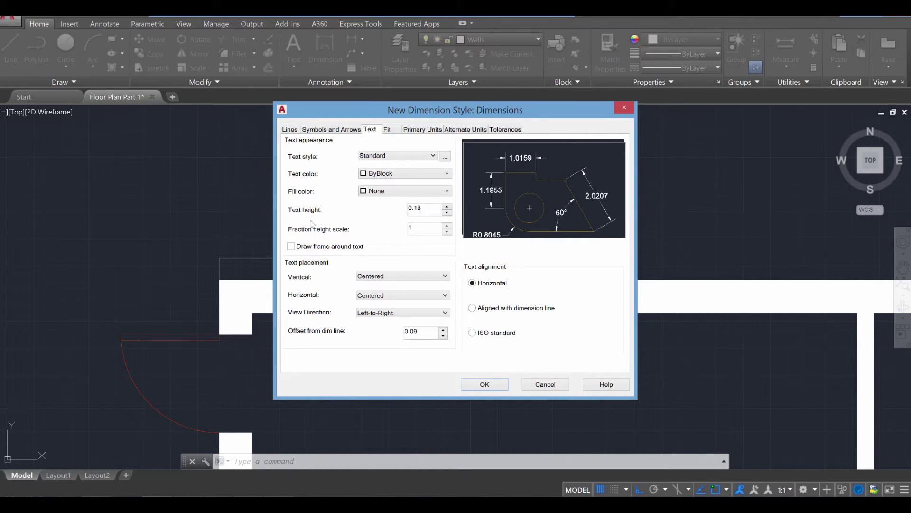
drag(438, 208, 330, 211)
text(75)
click(335, 133)
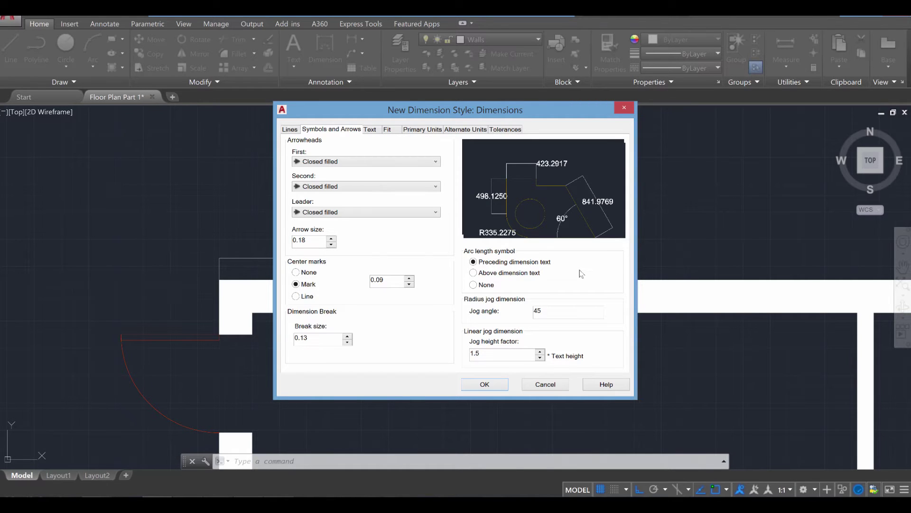
double_click(322, 243)
text(50)
click(413, 132)
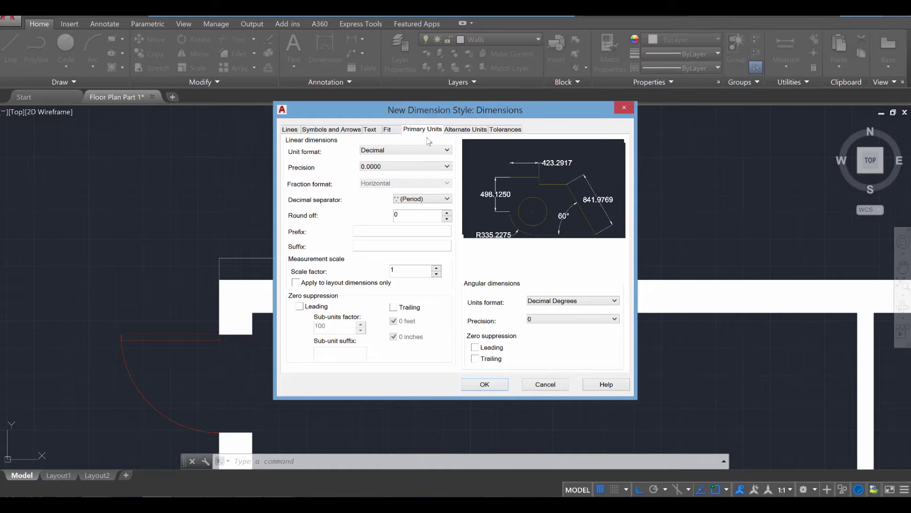
Set primary units to 0.00 precision, an 'm' suffix and a 0.001 scale factor.
click(371, 167)
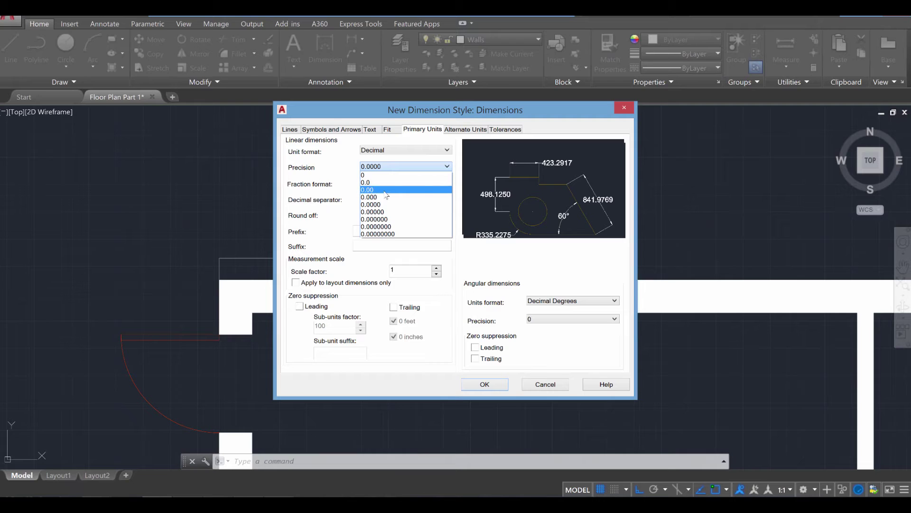
click(375, 190)
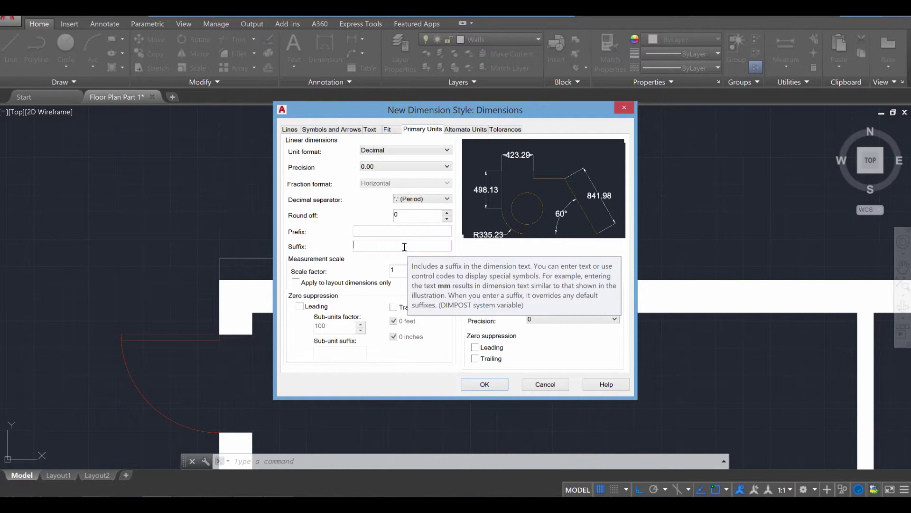
text(m)
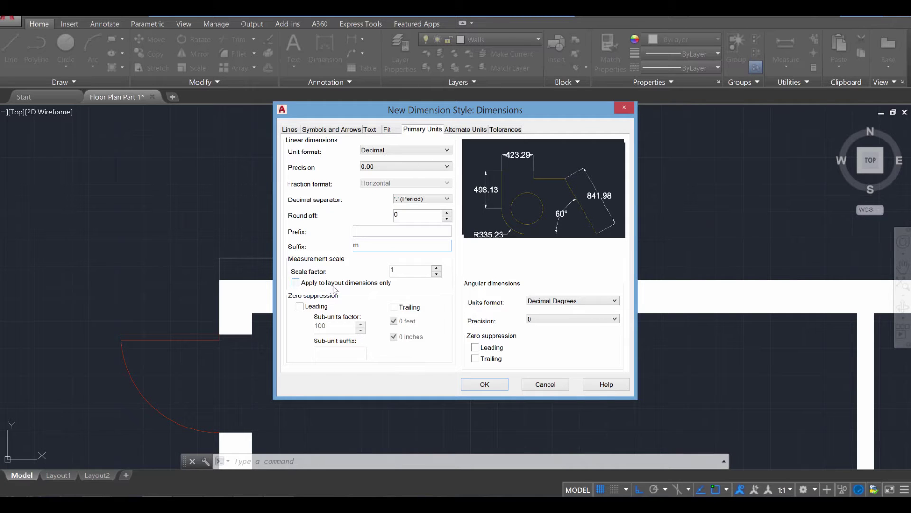
double_click(390, 269)
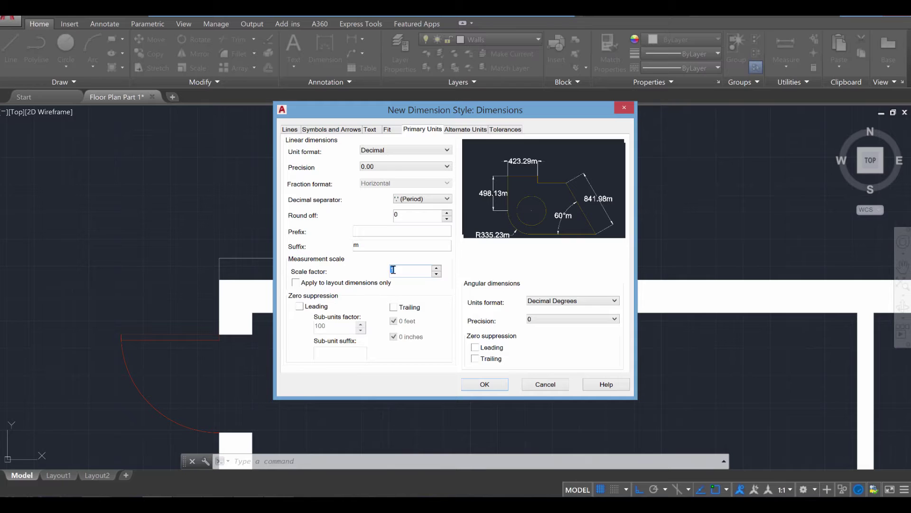
text(.1)
key(Left)
text(00)
Set baseline spacing to 200 and save the Dimensions style.
click(289, 131)
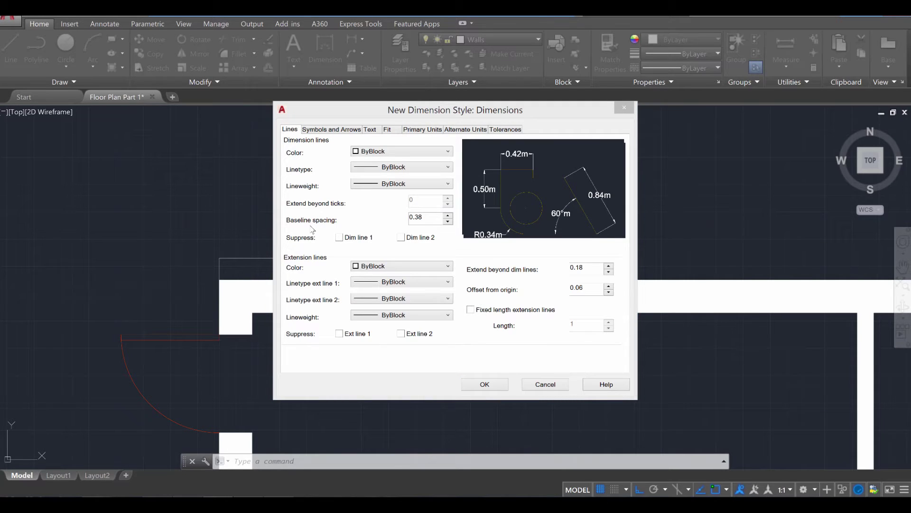
double_click(426, 217)
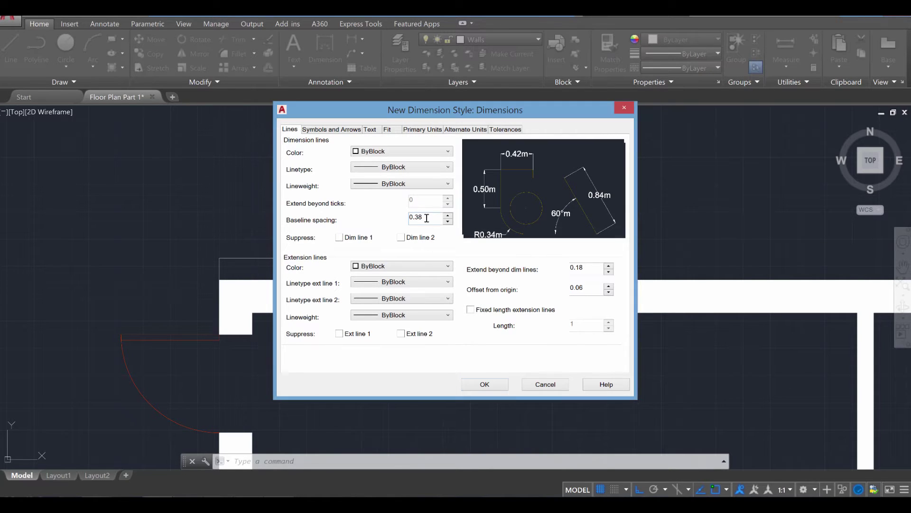
text(200)
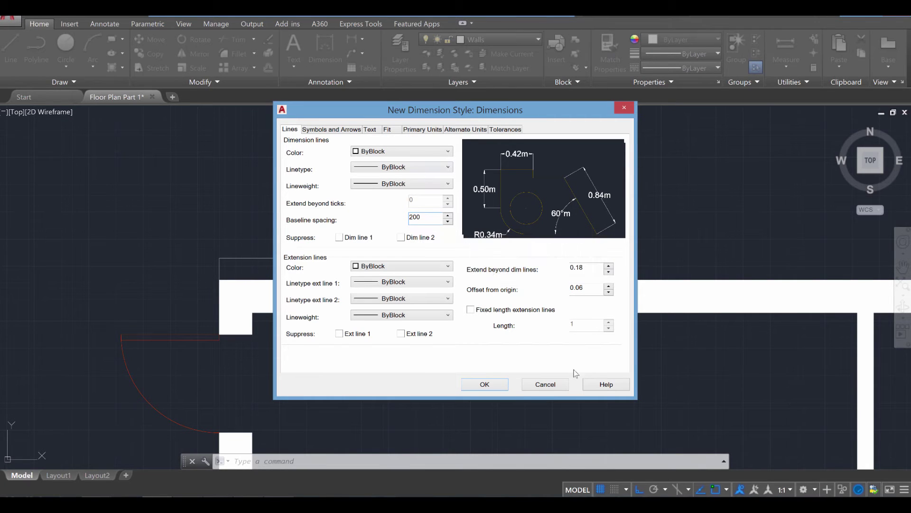
click(502, 385)
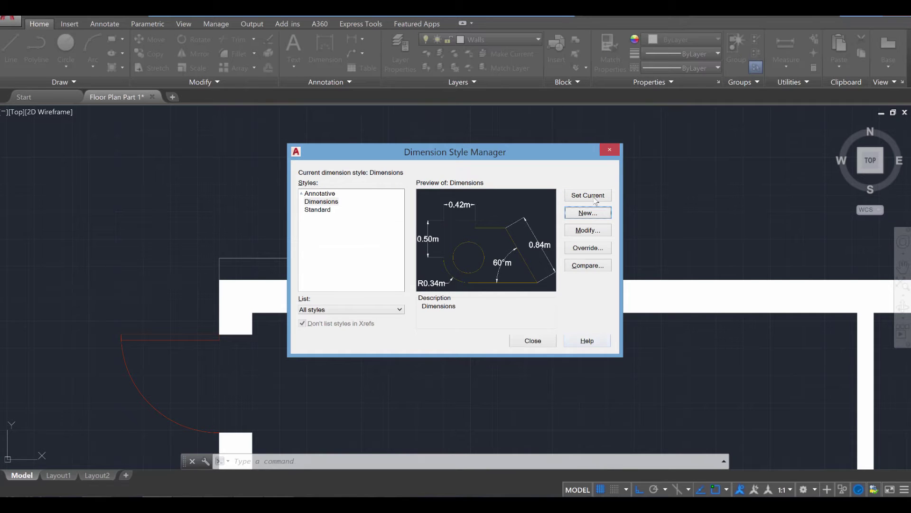
Apply the Dimensions style to the top-wall dimension so it reads 2.45m.
click(533, 341)
scroll(533, 336, down, 2)
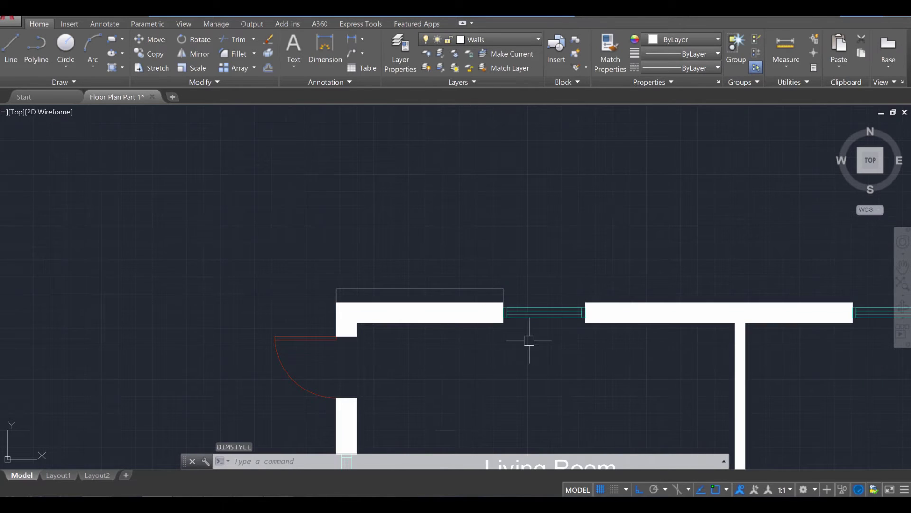
scroll(457, 316, up, 2)
scroll(457, 316, up, 3)
scroll(427, 277, down, 3)
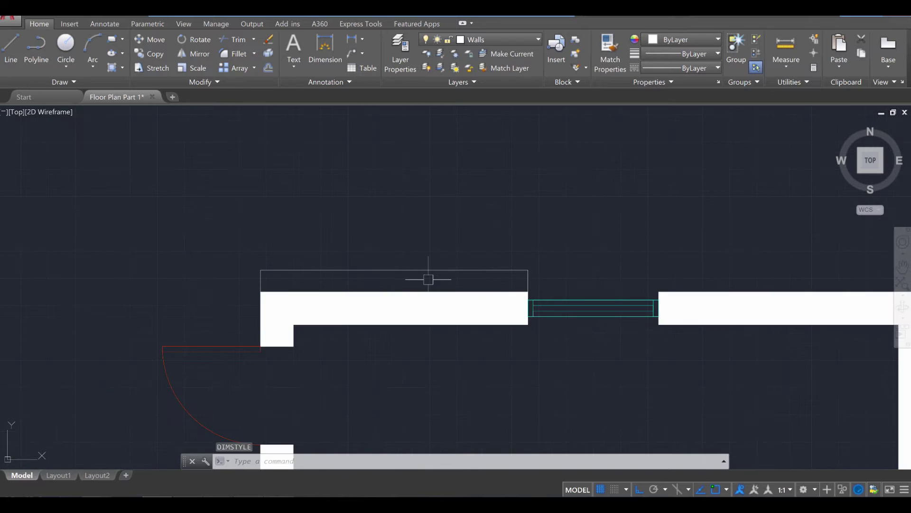
key(Escape)
key(Escape)
scroll(423, 297, up, 3)
scroll(424, 297, down, 2)
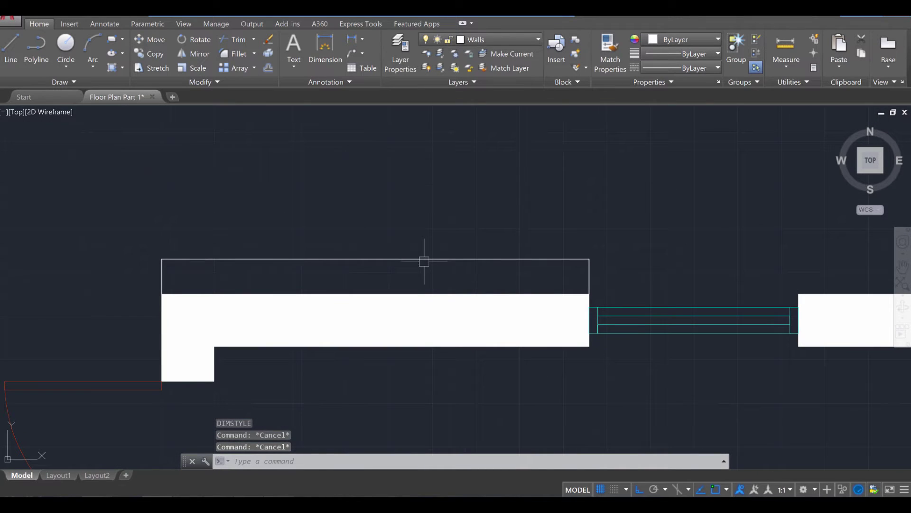
click(422, 259)
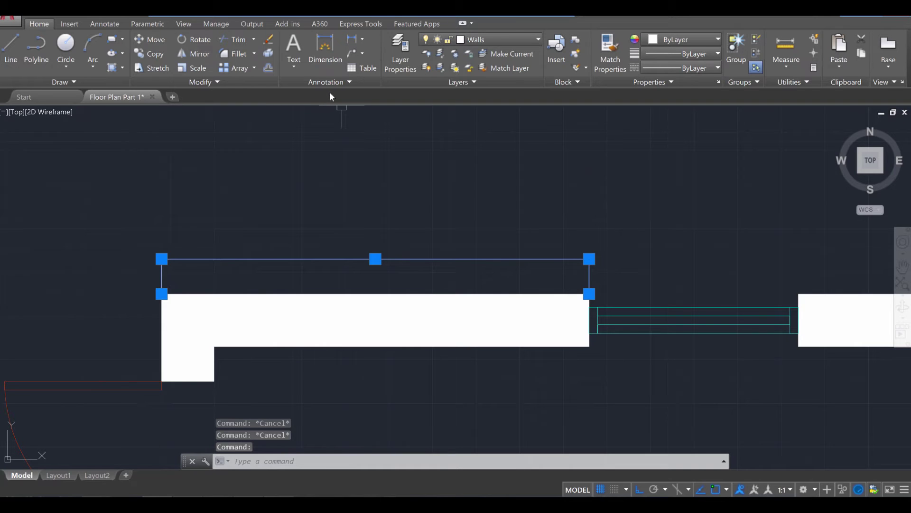
click(349, 83)
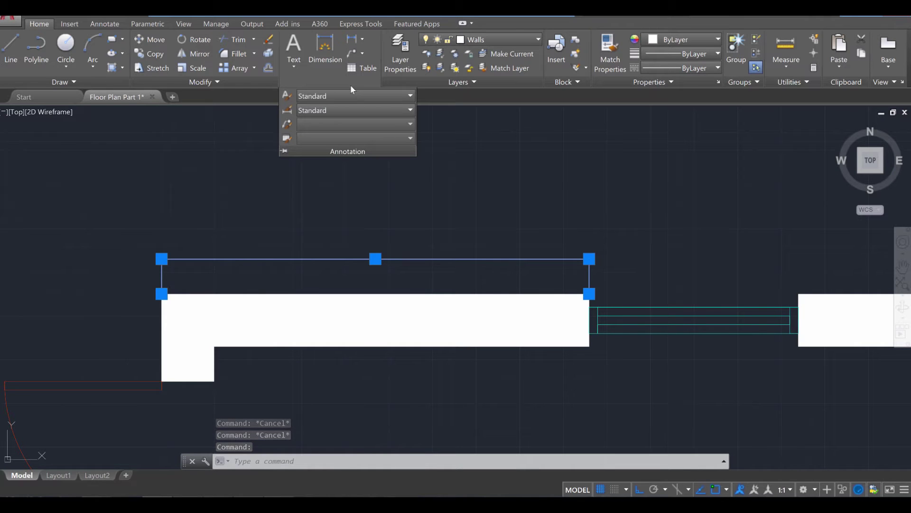
click(346, 110)
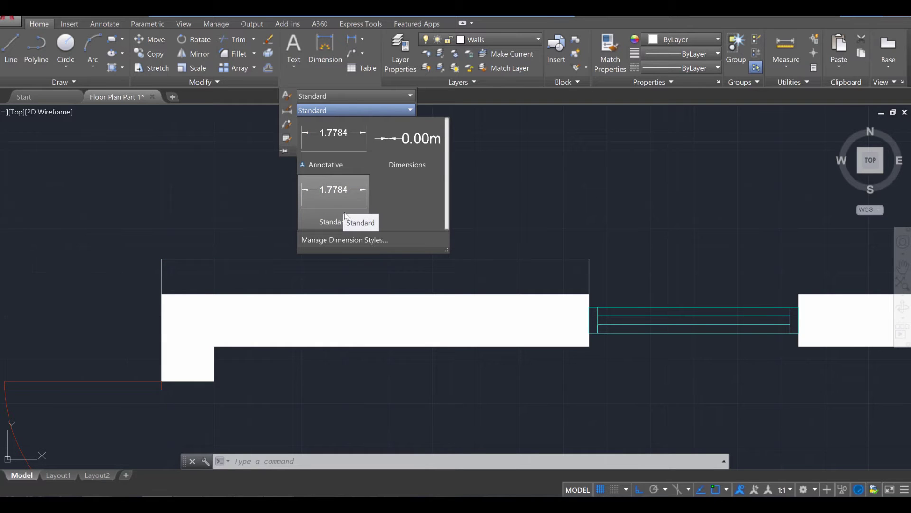
click(408, 162)
Continue from the 2.45m dimension with a 1.20m dimension across the first window.
middle_drag(482, 273, 411, 227)
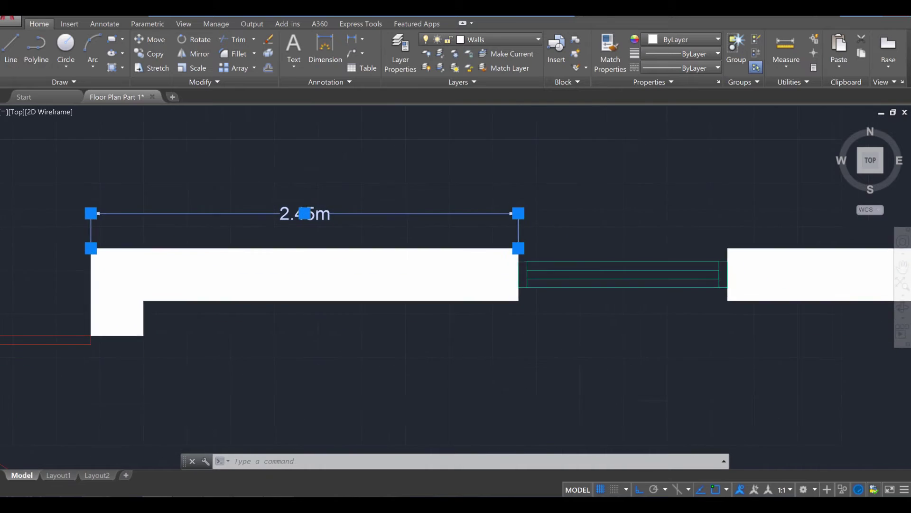
middle_drag(369, 179, 248, 219)
middle_drag(375, 208, 327, 202)
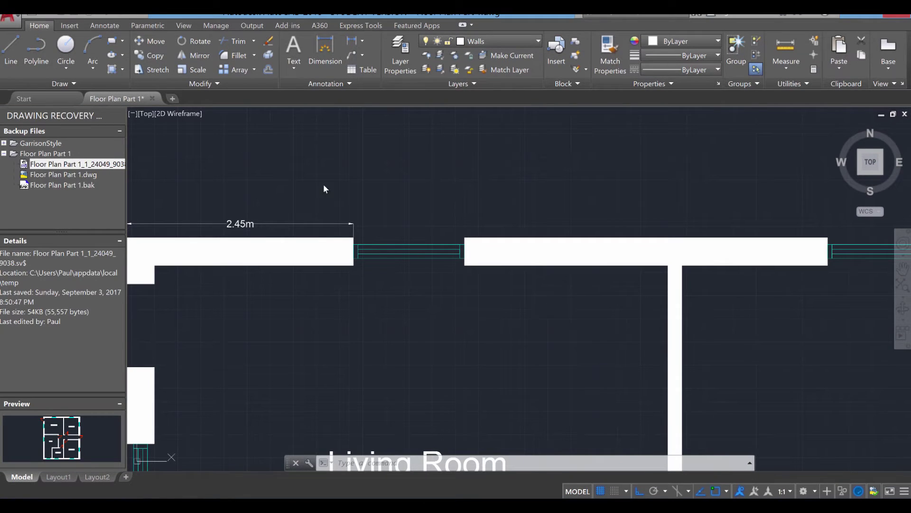
click(353, 223)
mouse_move(353, 224)
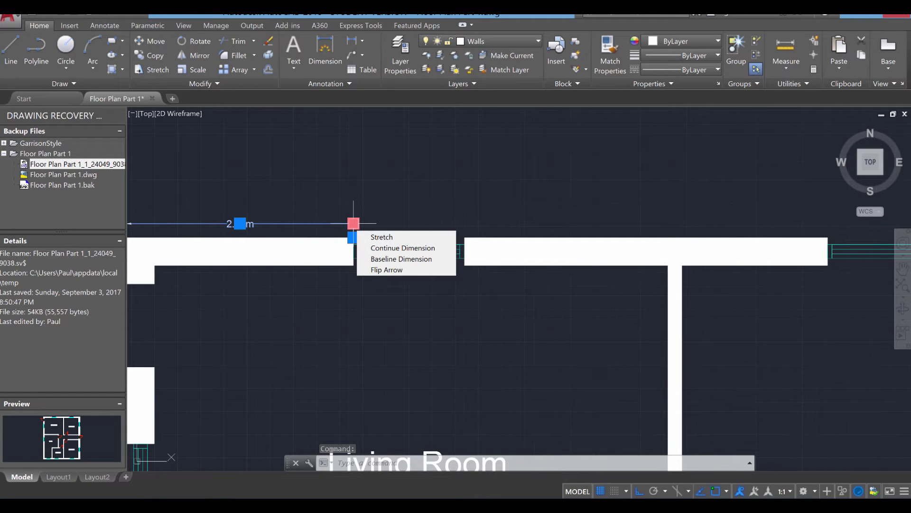
click(397, 248)
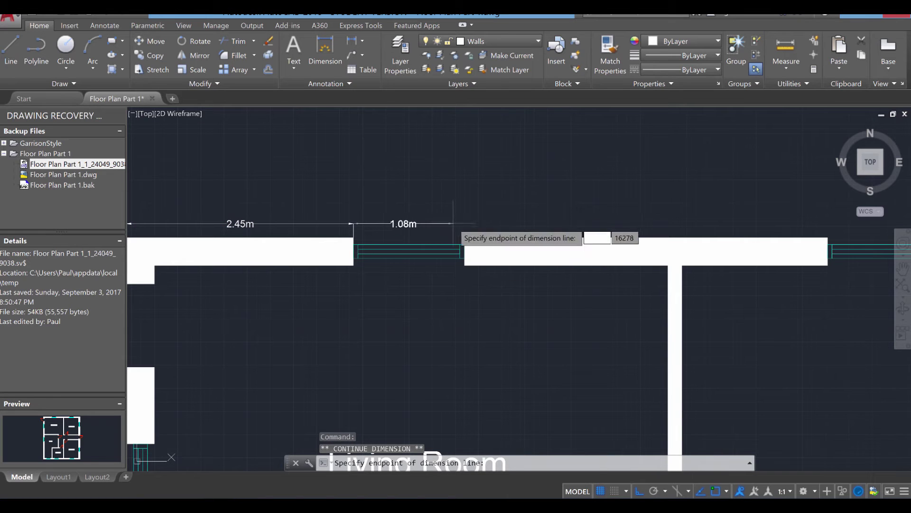
key(Down)
click(465, 237)
Chain 3.92m, 1.20m and 1.83m dimensions along the rest of the top wall.
scroll(617, 223, up, 3)
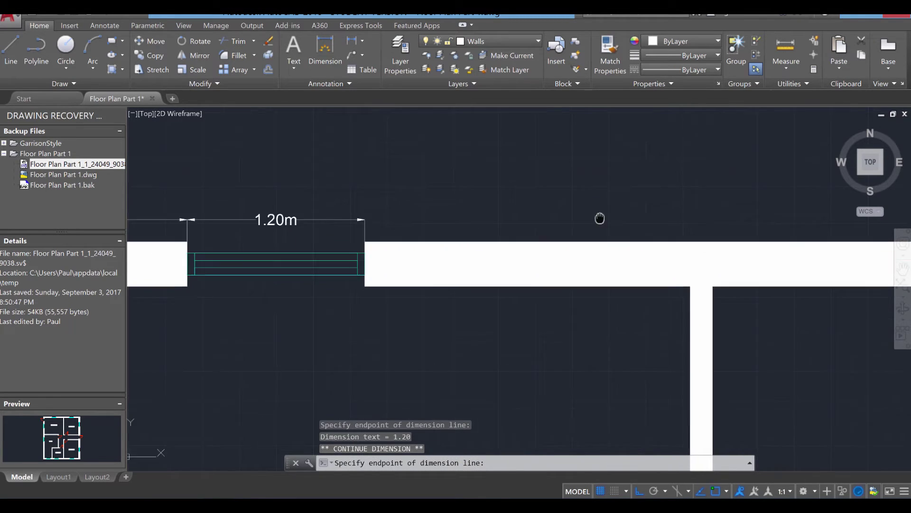
middle_drag(601, 218, 266, 233)
scroll(266, 233, down, 2)
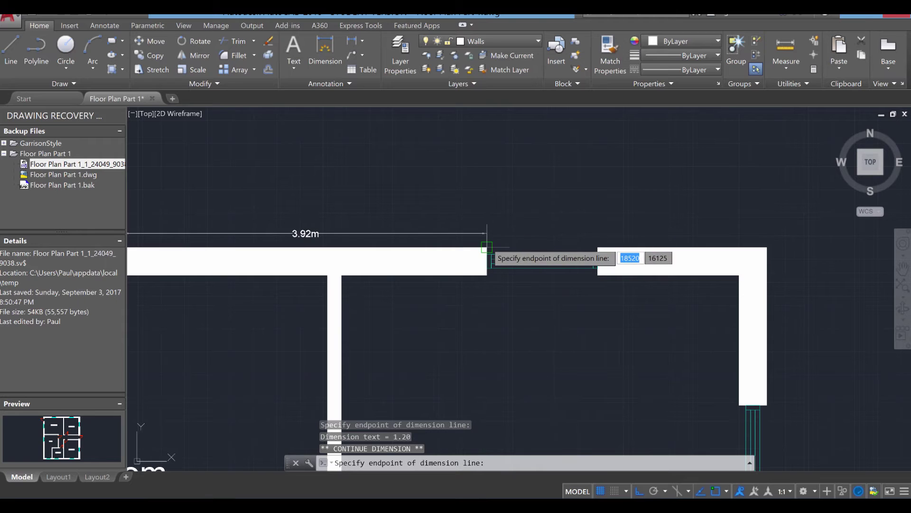
click(487, 235)
click(598, 247)
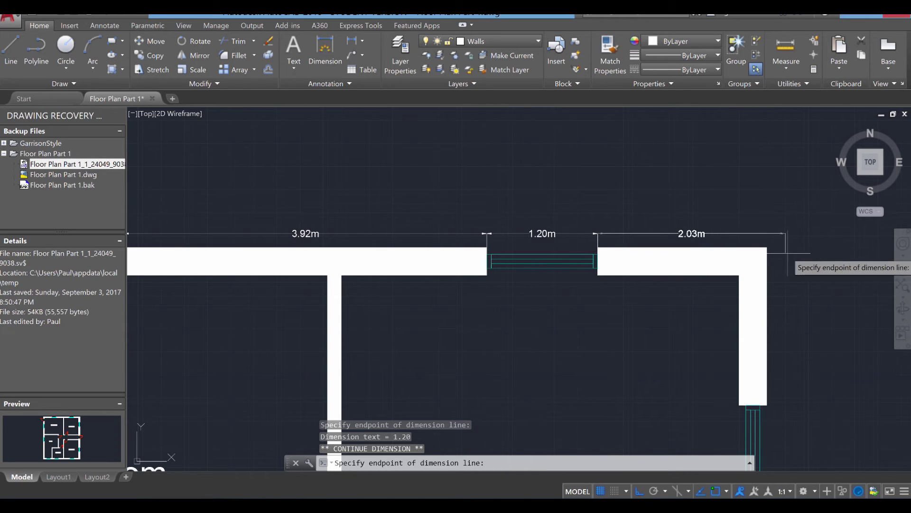
click(767, 247)
scroll(693, 332, down, 2)
middle_drag(636, 332, 748, 311)
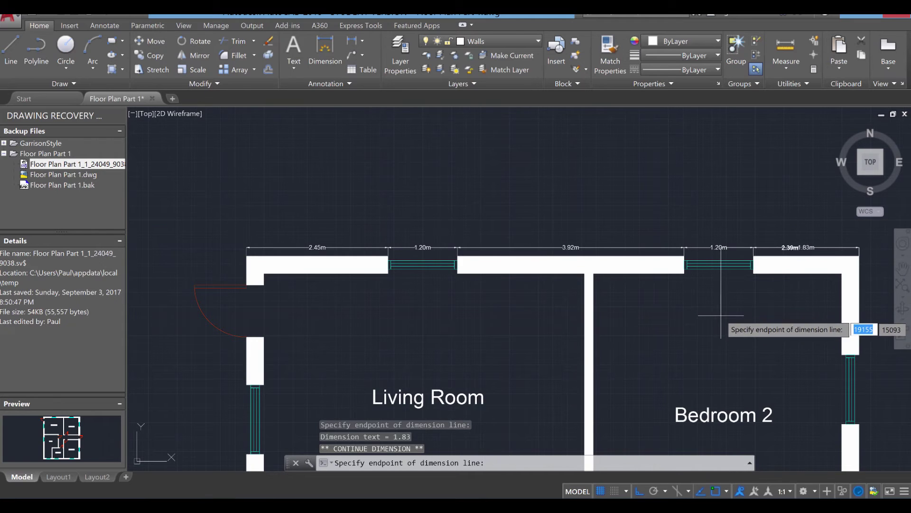
End the continued dimensions and reopen the Dimension Style Manager with D.
key(Escape)
key(Escape)
scroll(690, 318, down, 5)
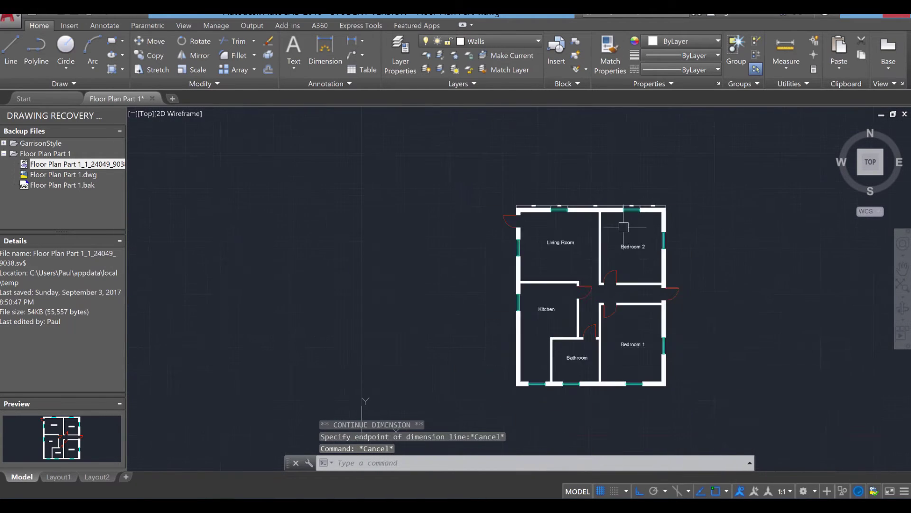
scroll(621, 234, up, 2)
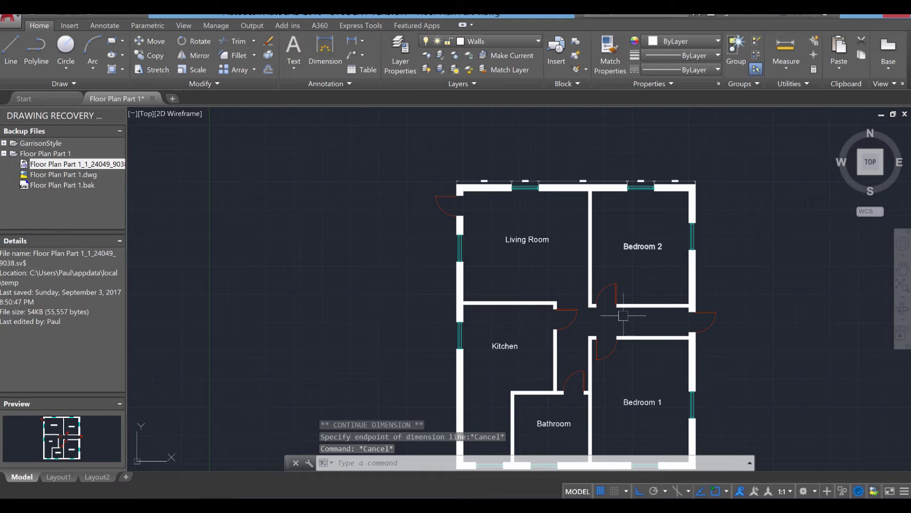
scroll(540, 162, up, 5)
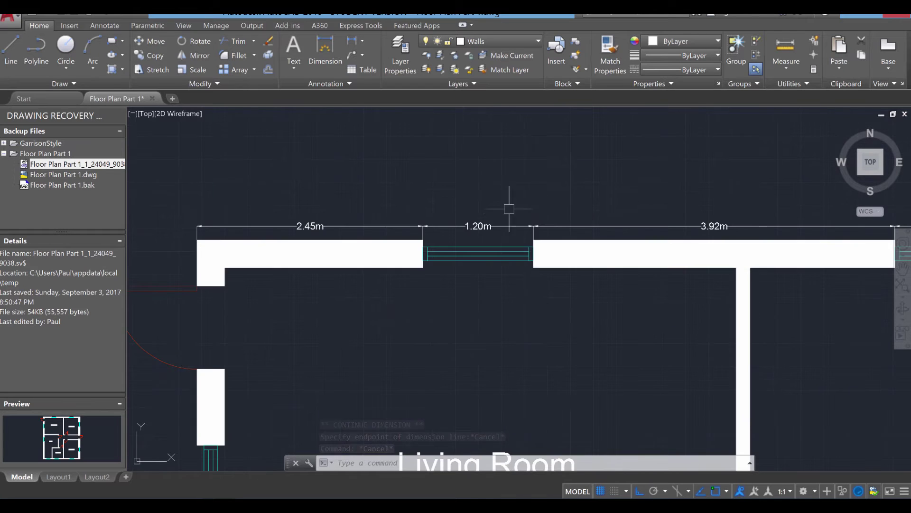
scroll(501, 232, down, 2)
scroll(473, 234, up, 1)
scroll(375, 232, down, 1)
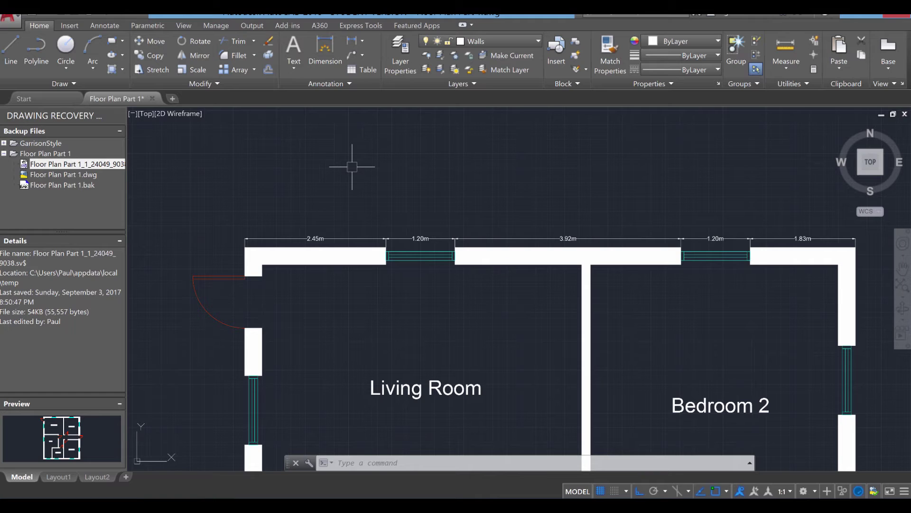
text(d)
key(Return)
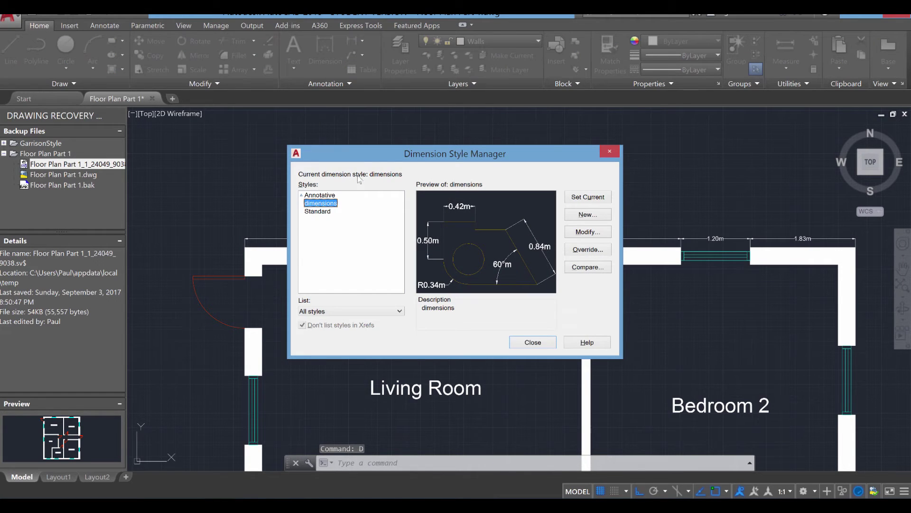
Raise the dimensions style's text height from 75 to 150 and save the change.
click(589, 232)
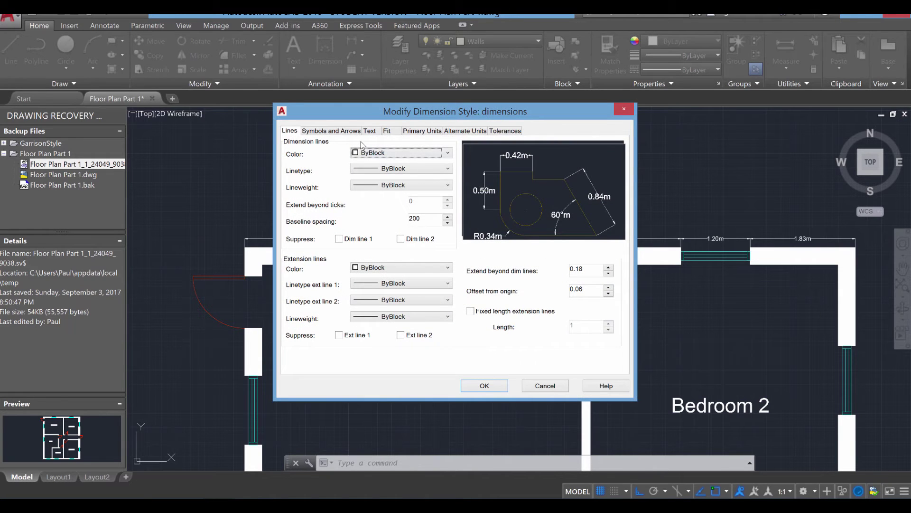
click(350, 132)
click(369, 130)
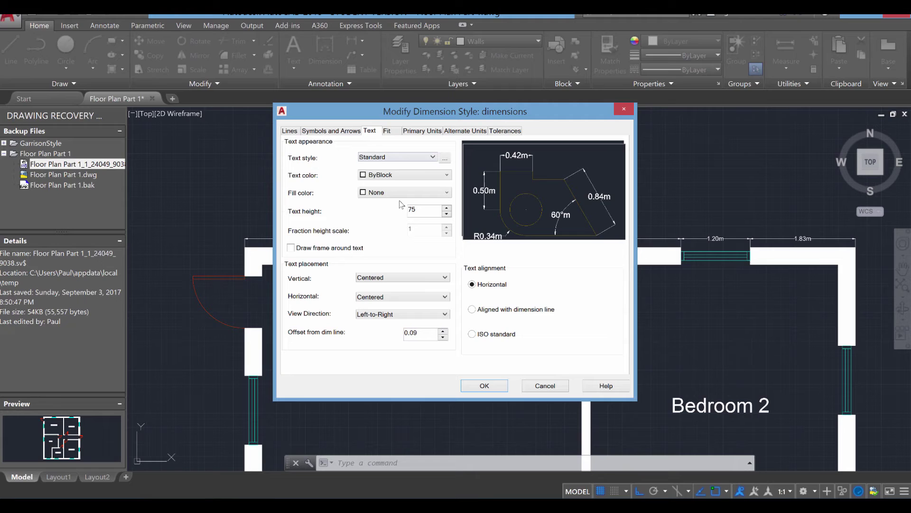
double_click(427, 207)
text(150)
click(496, 386)
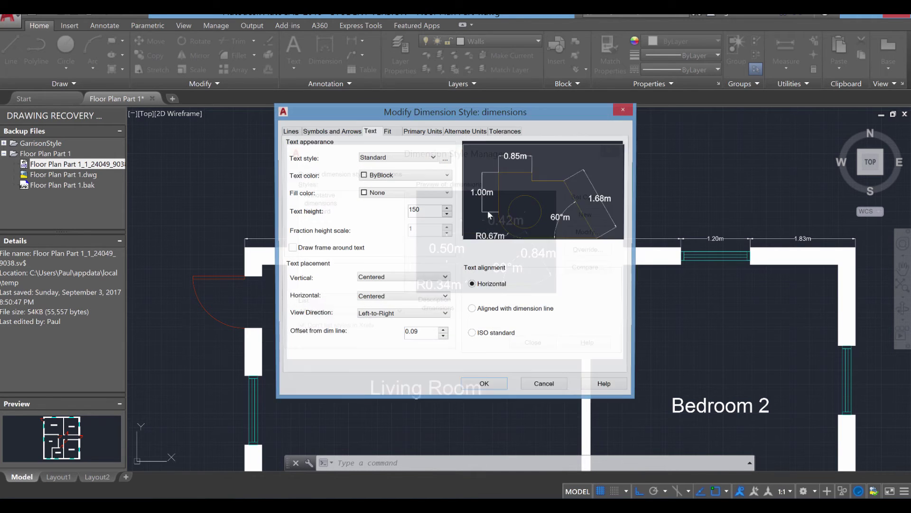
click(314, 131)
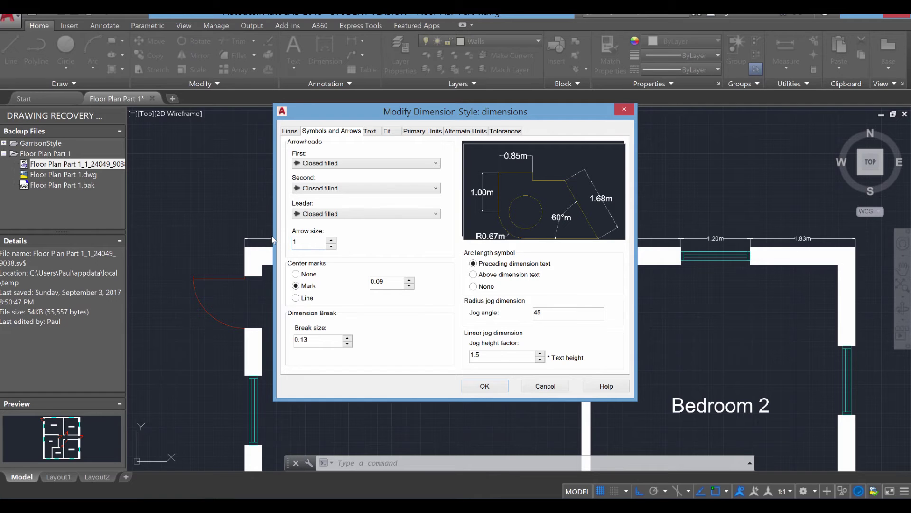
click(489, 387)
click(532, 343)
scroll(543, 346, down, 5)
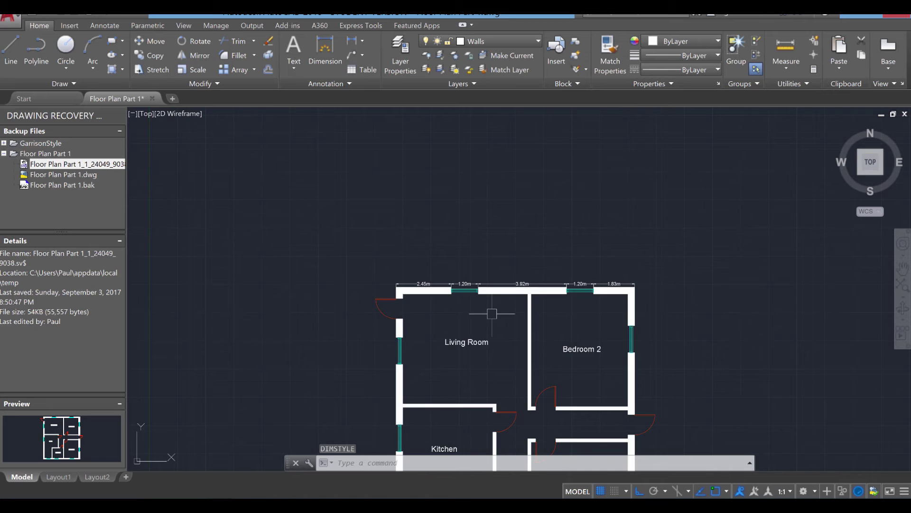
scroll(464, 342, up, 1)
middle_drag(464, 342, 442, 206)
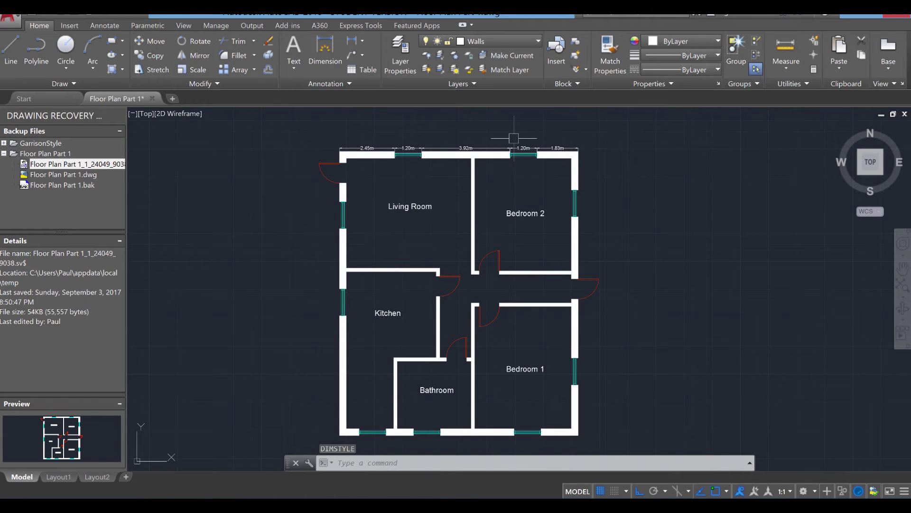
scroll(514, 138, down, 2)
scroll(522, 231, up, 6)
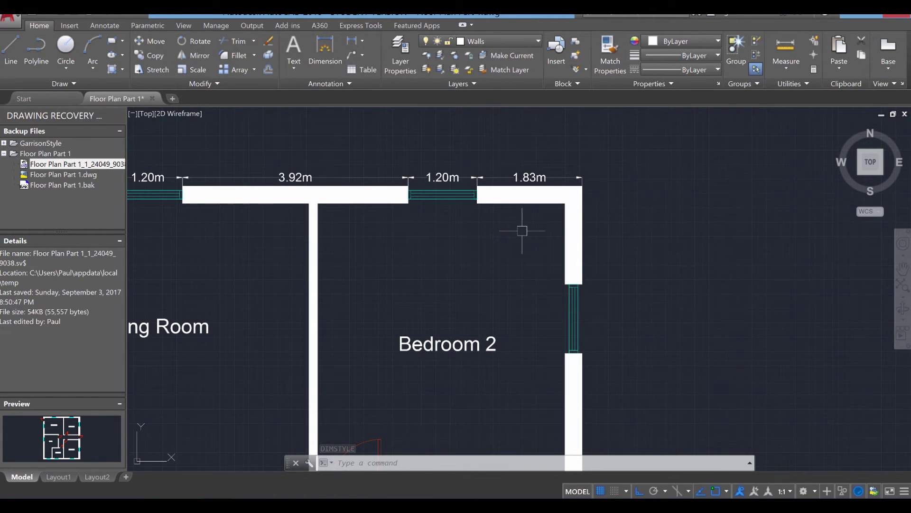
scroll(571, 313, down, 3)
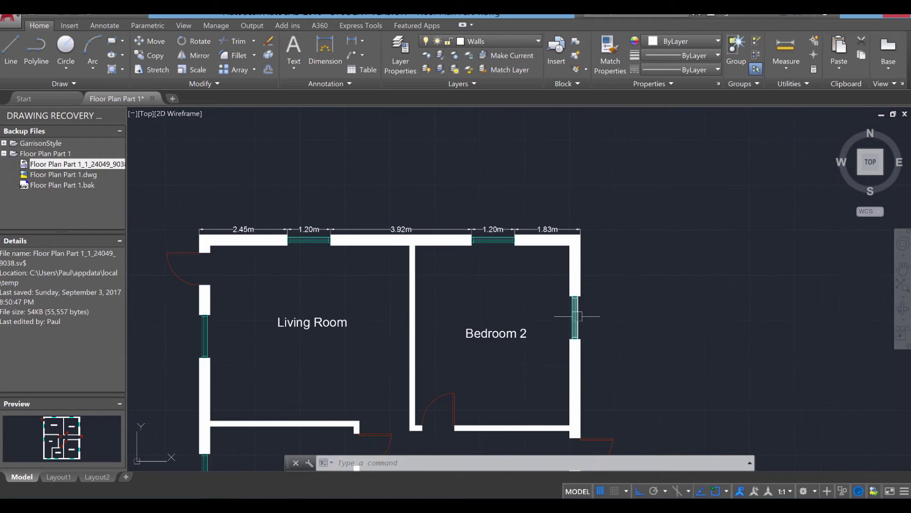
middle_drag(572, 315, 486, 209)
middle_drag(517, 331, 470, 207)
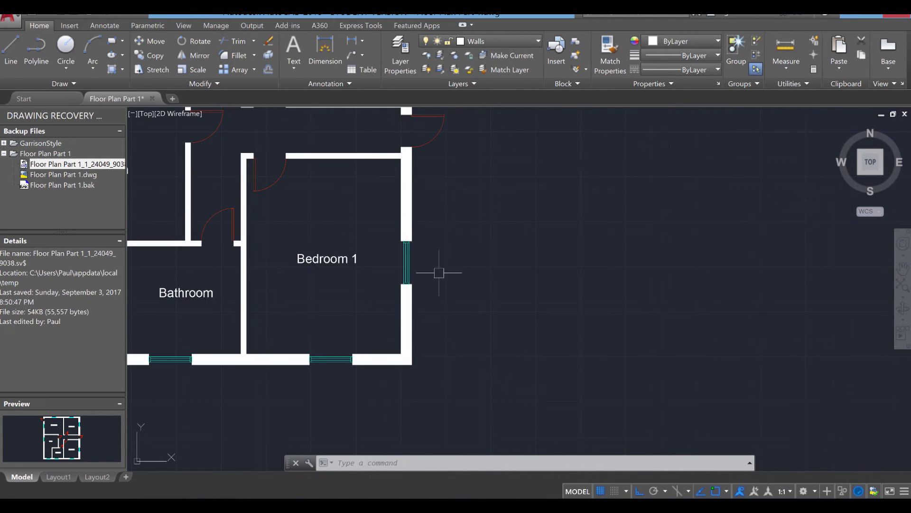
scroll(423, 332, up, 2)
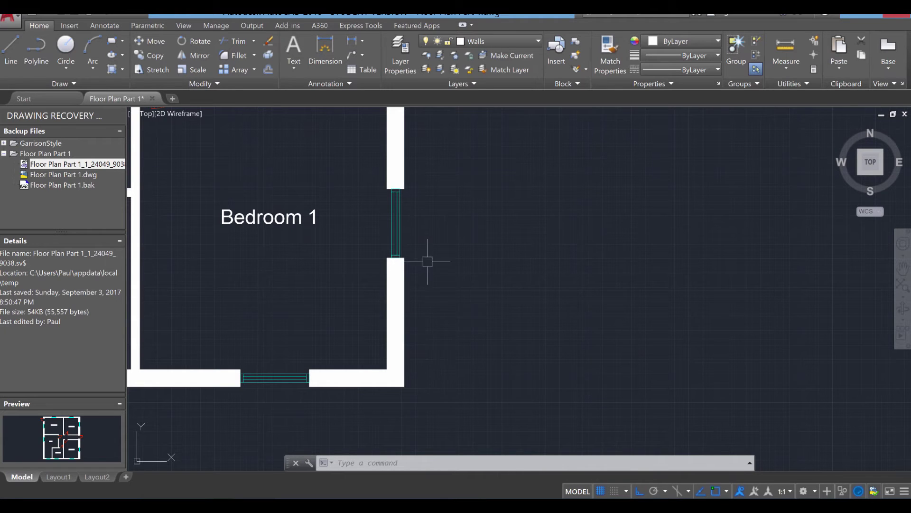
scroll(427, 261, down, 3)
middle_drag(434, 200, 418, 333)
scroll(416, 190, up, 3)
middle_drag(413, 163, 455, 229)
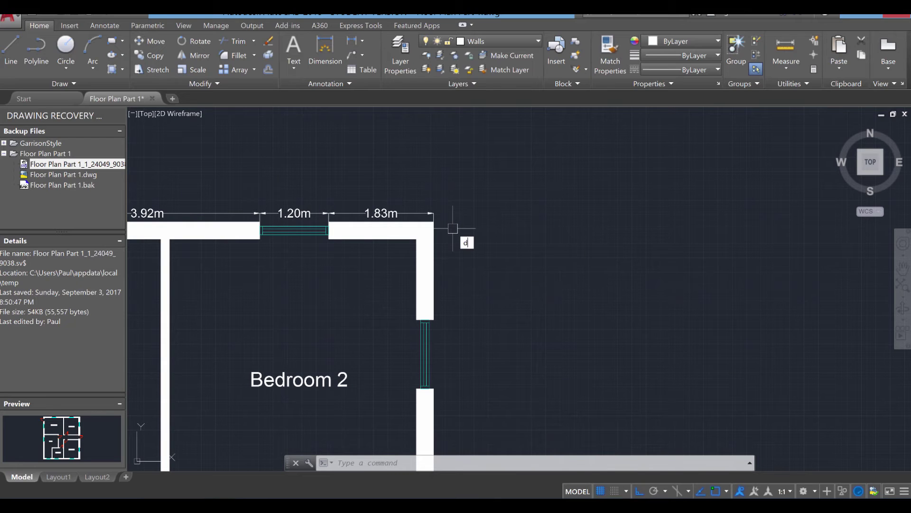
Add a 10.60m overall dimension between the top wall's outer corners, 400 above it.
key(BackSpace)
key(Return)
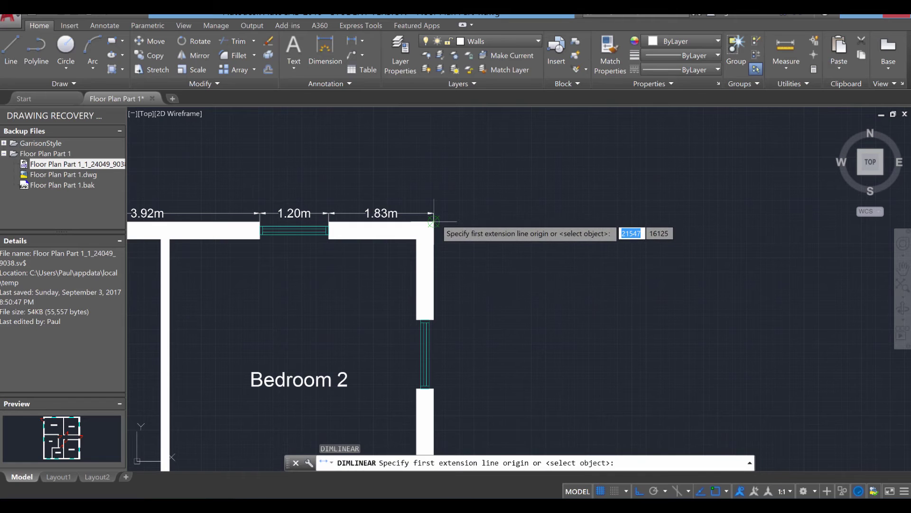
click(434, 221)
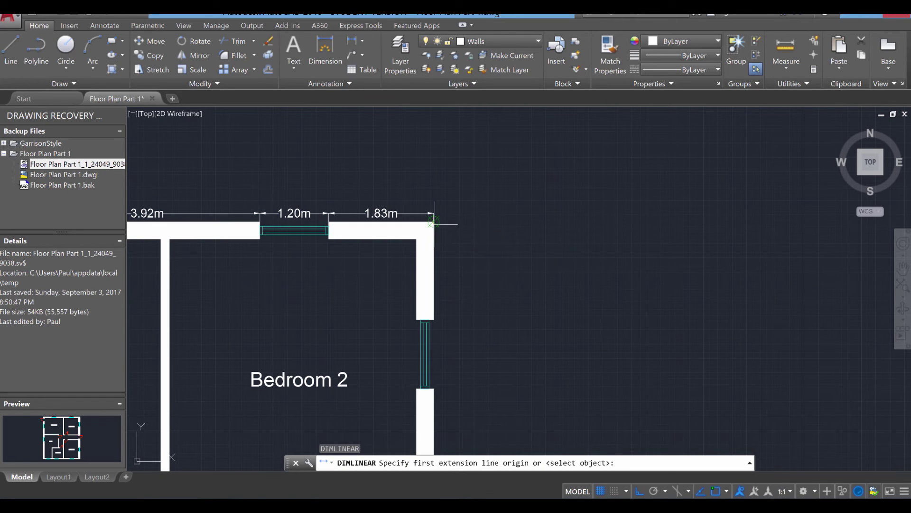
scroll(333, 213, down, 3)
middle_drag(336, 216, 703, 244)
scroll(545, 237, up, 4)
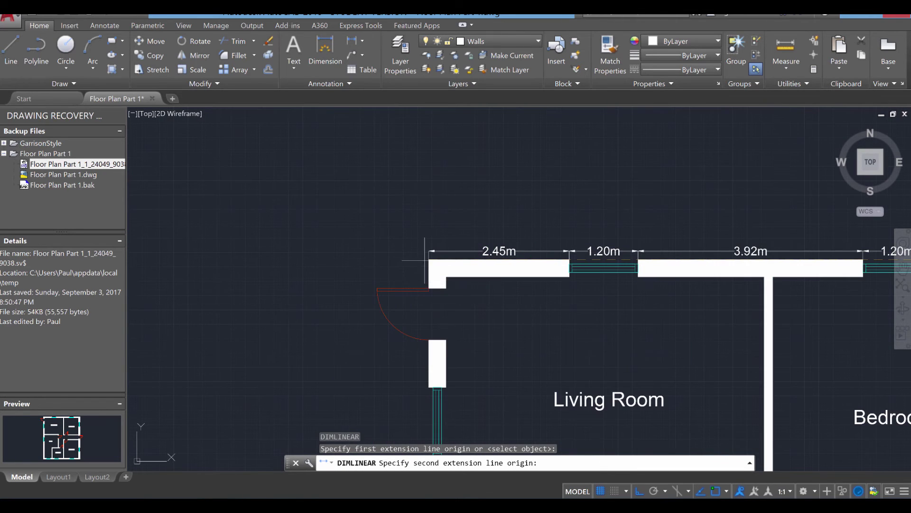
click(429, 259)
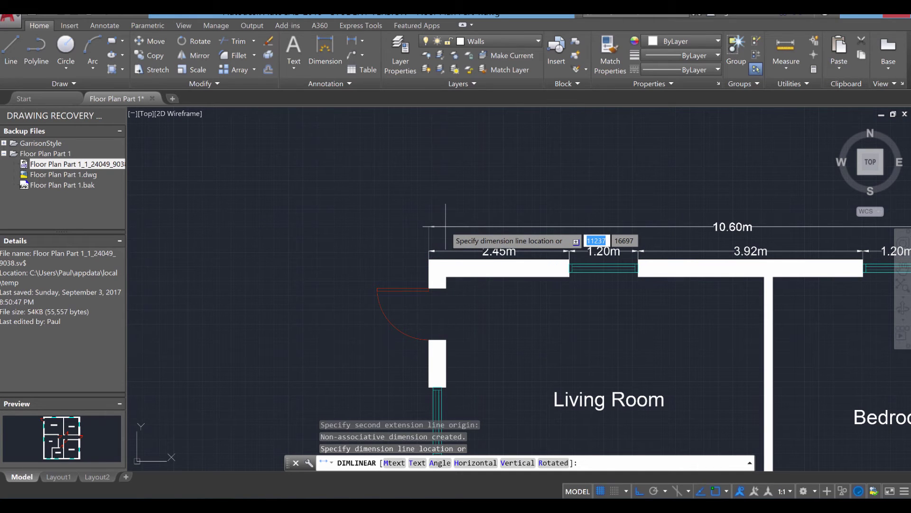
key(Return)
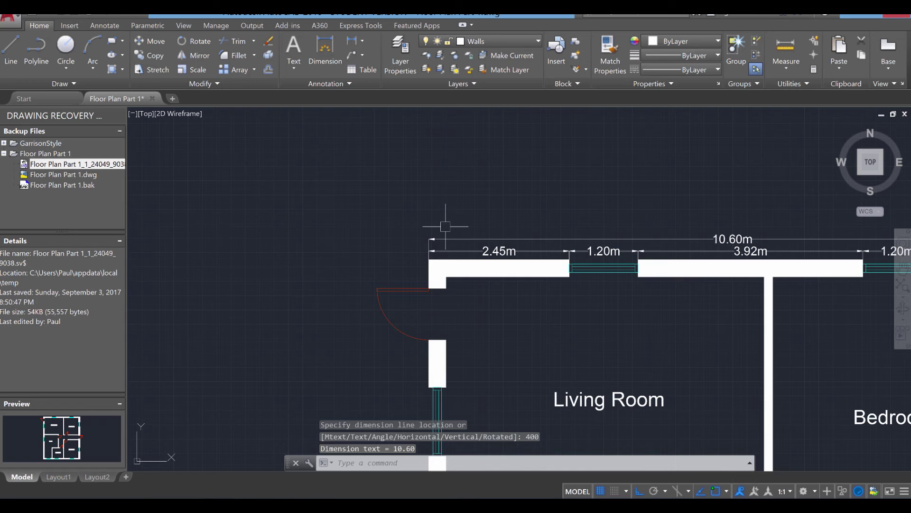
scroll(649, 291, down, 3)
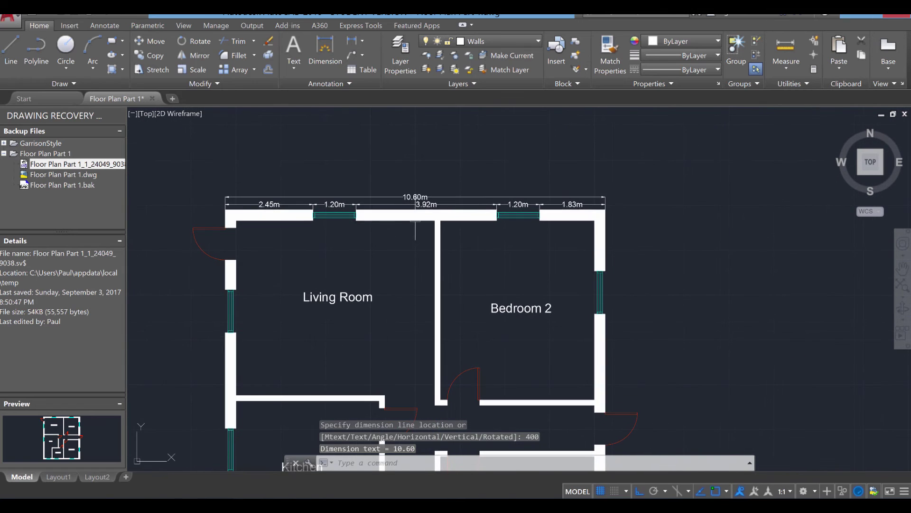
scroll(649, 291, up, 5)
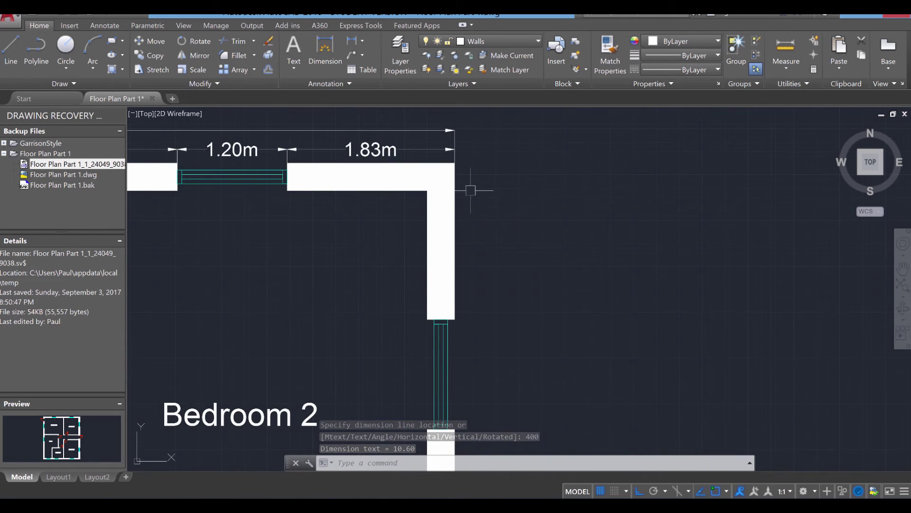
key(Return)
Dimension the right wall's top segment at 1.70m, offset 500.
click(454, 162)
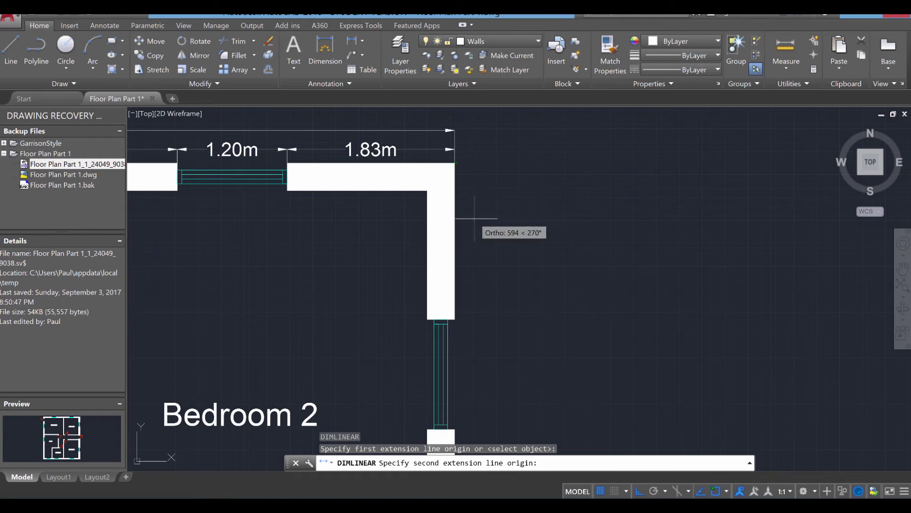
click(455, 319)
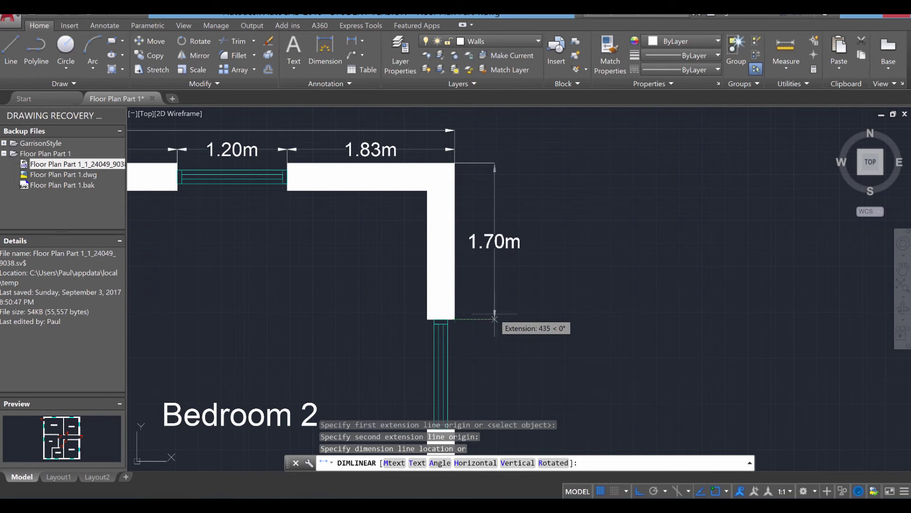
text(5)
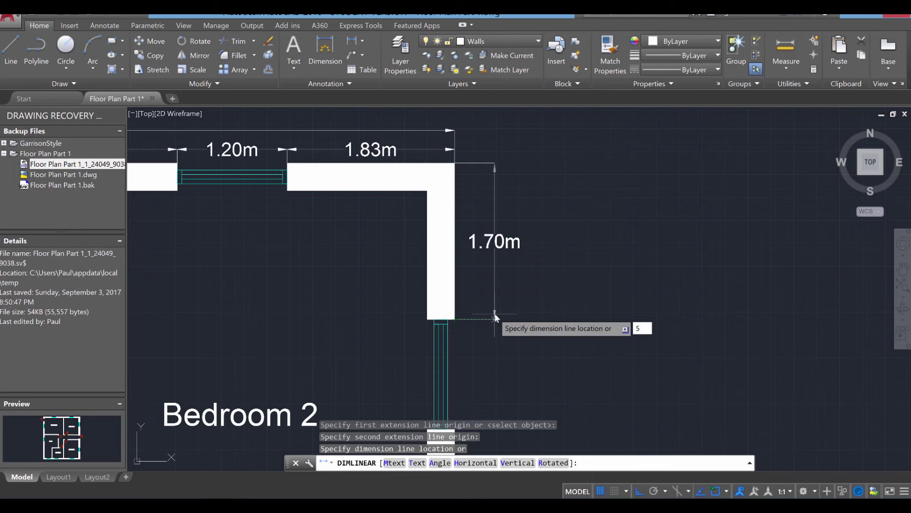
text(00)
key(Return)
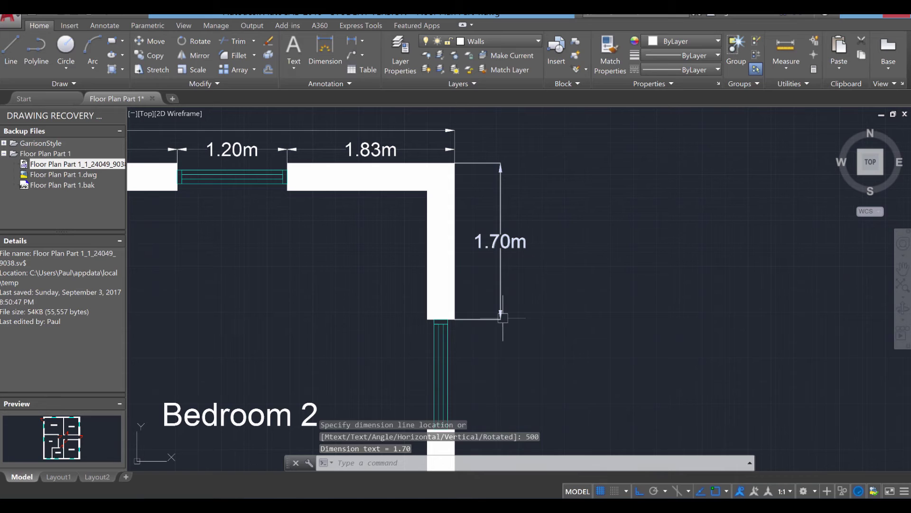
Add 2.90m and 5.65m baseline dimensions down the right wall from the 1.70m one.
click(502, 318)
mouse_move(500, 318)
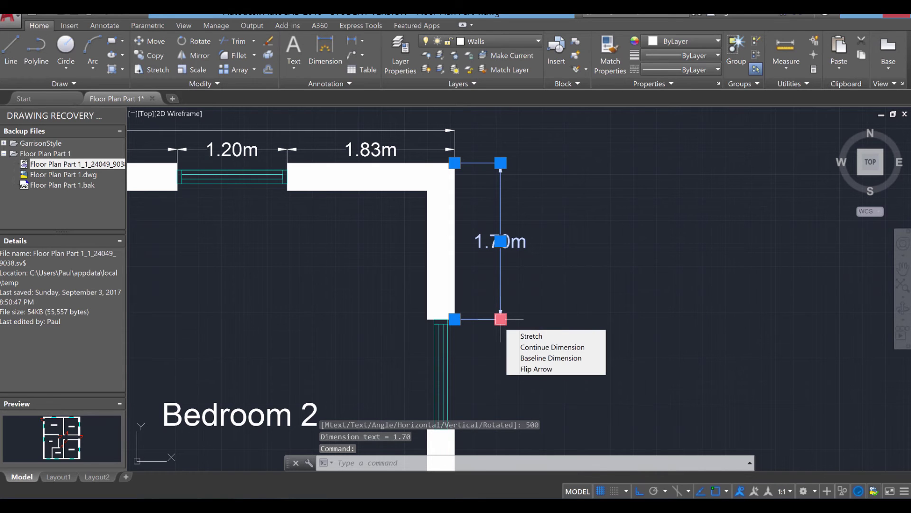
click(525, 359)
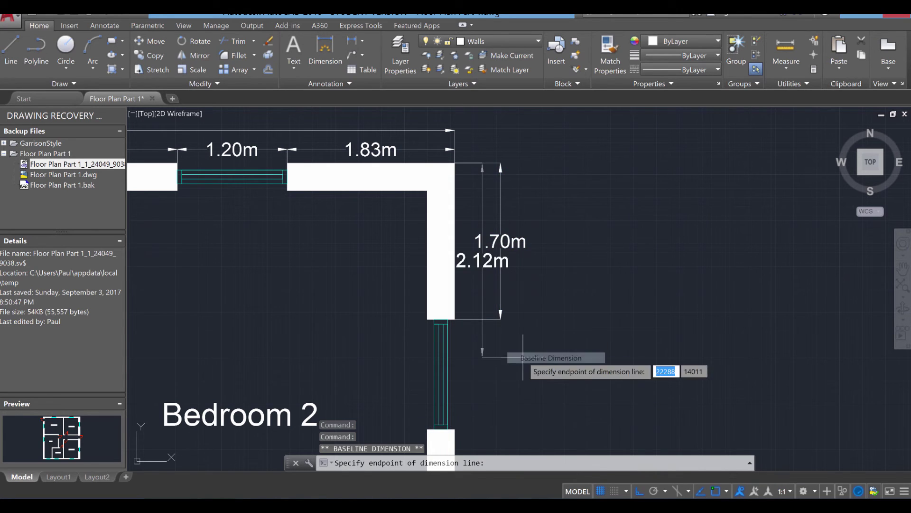
middle_drag(460, 400, 467, 324)
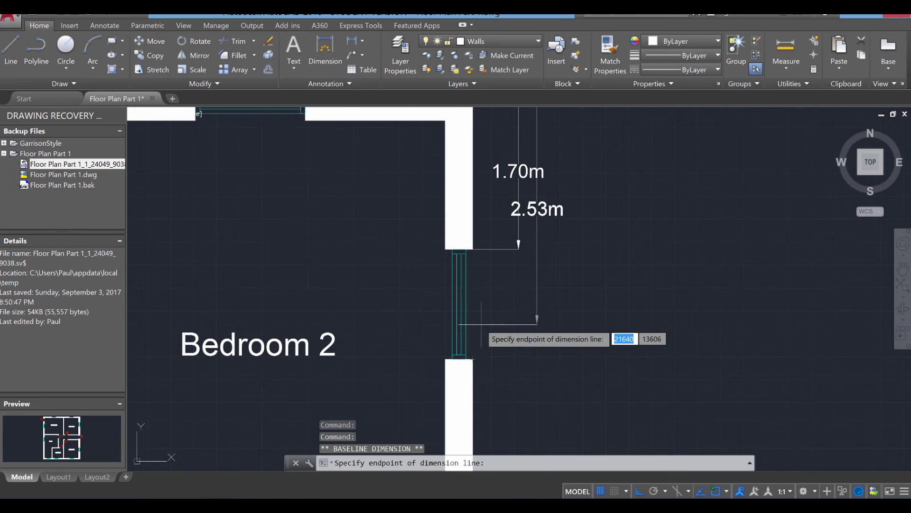
click(472, 359)
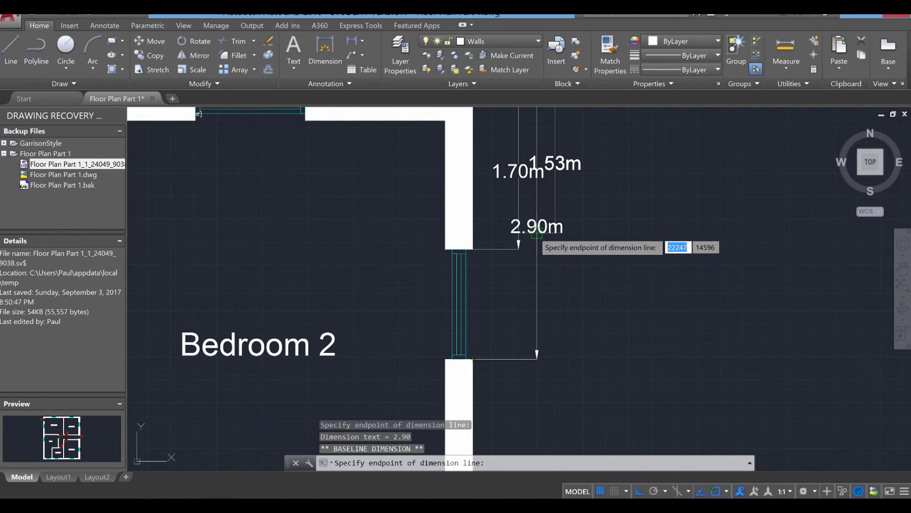
scroll(547, 276, down, 2)
middle_drag(548, 276, 514, 141)
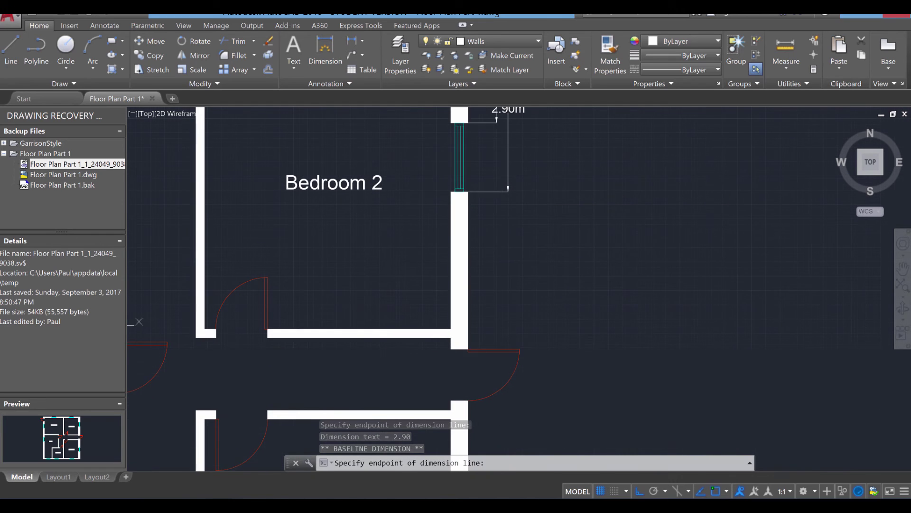
click(468, 349)
Extend the baseline series with 9.16m, 10.36m and 12.60m dimensions to the bottom corner.
middle_drag(589, 376, 558, 226)
click(437, 398)
middle_drag(459, 392, 457, 223)
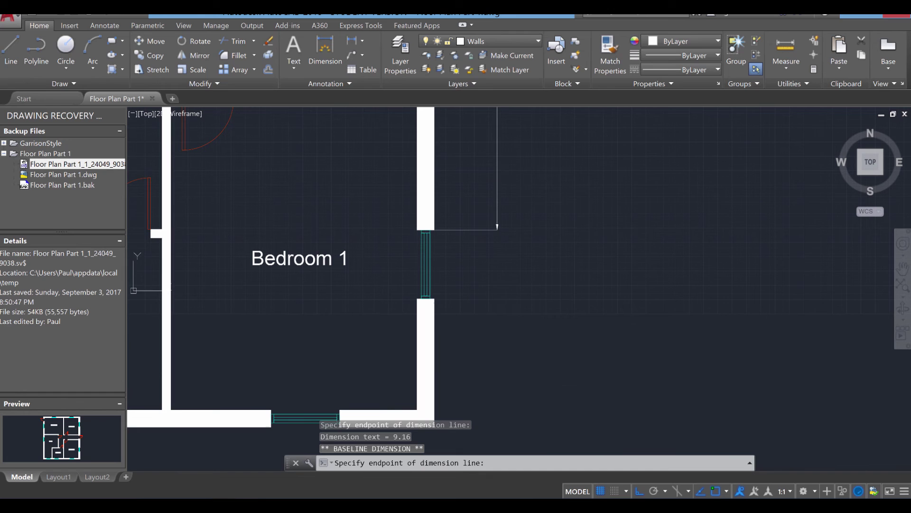
click(434, 298)
middle_drag(433, 298, 434, 221)
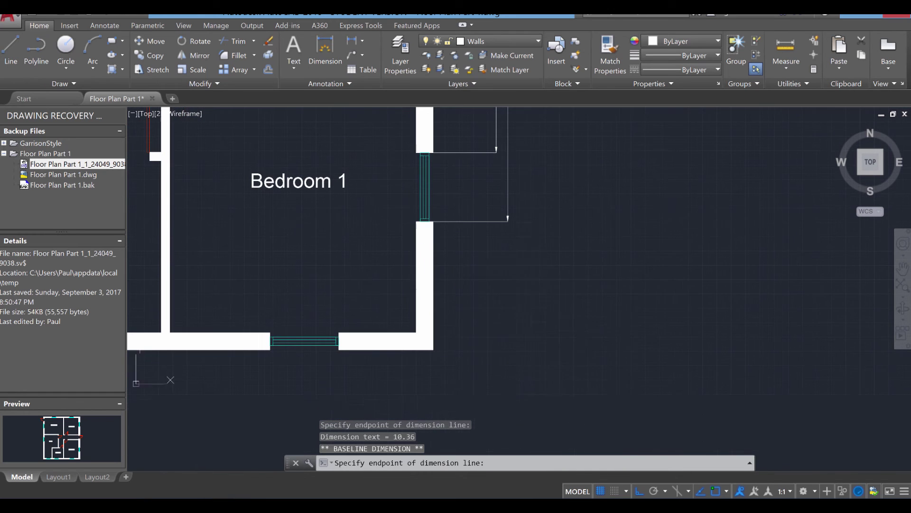
click(433, 349)
scroll(470, 275, down, 3)
middle_drag(527, 226, 531, 317)
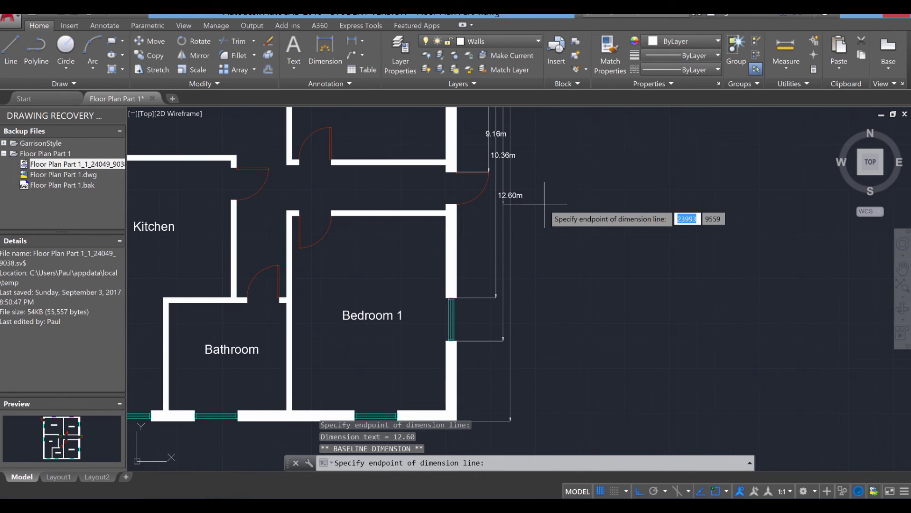
scroll(527, 183, down, 2)
scroll(527, 183, up, 4)
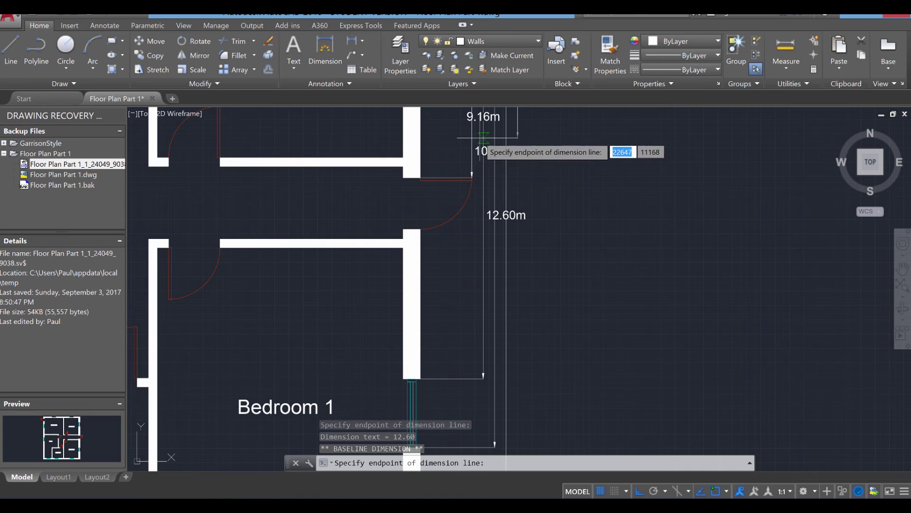
scroll(521, 151, up, 3)
key(Escape)
key(Escape)
mouse_move(543, 183)
middle_down()
mouse_move(574, 236)
mouse_move(553, 280)
middle_up()
scroll(573, 236, down, 5)
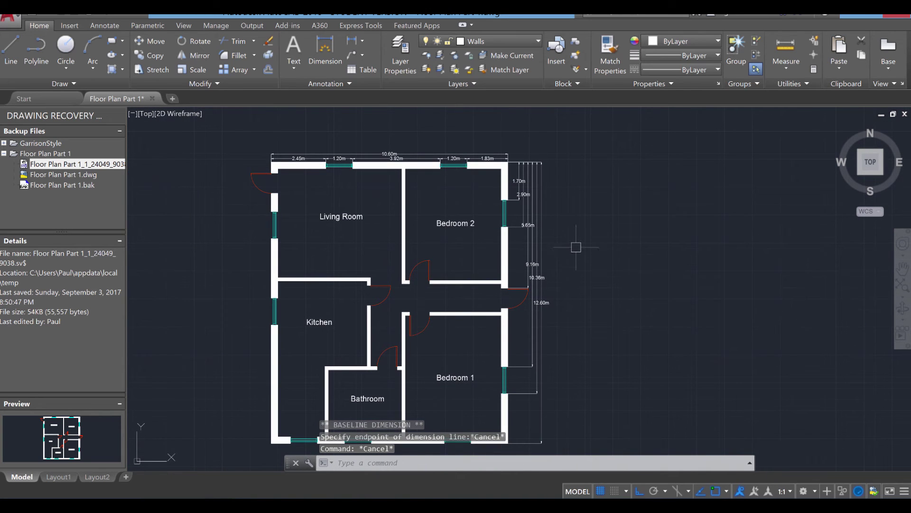
Change the current dimension style's Lines baseline spacing to 500 and close the Dimension Style Manager.
text(d)
key(Return)
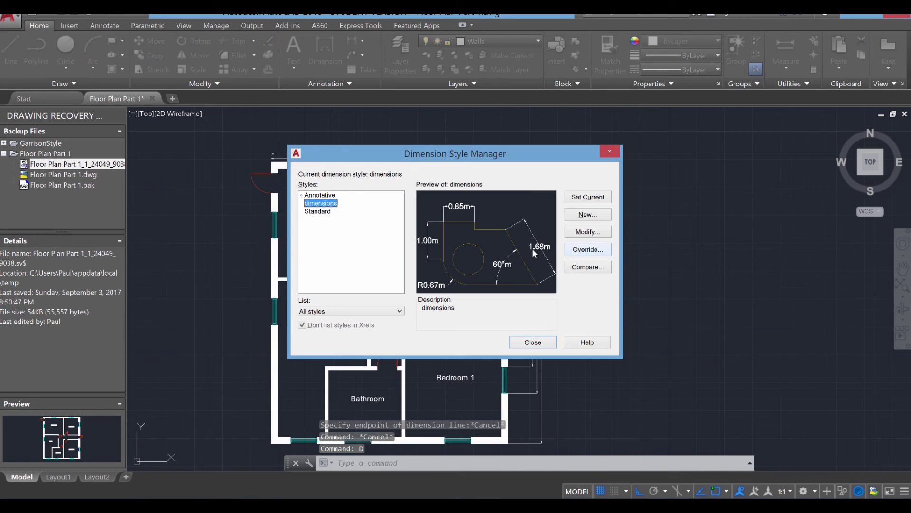
click(584, 232)
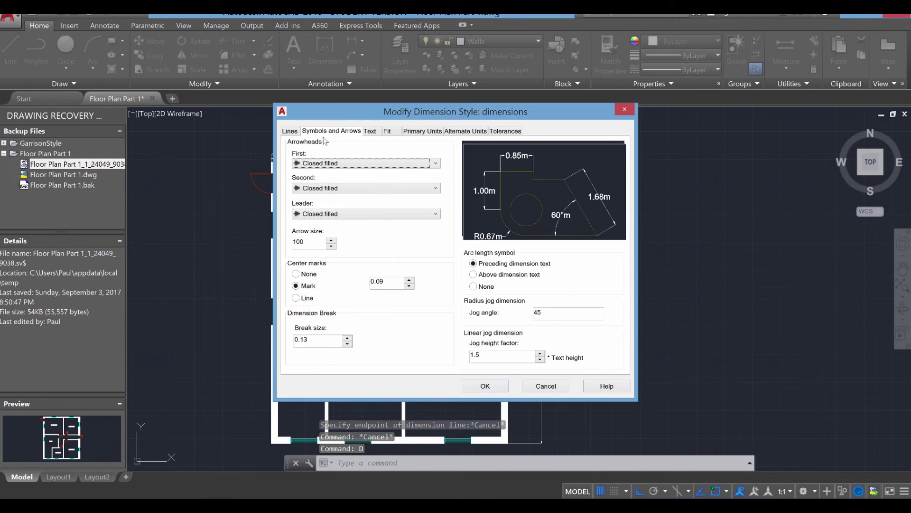
click(290, 131)
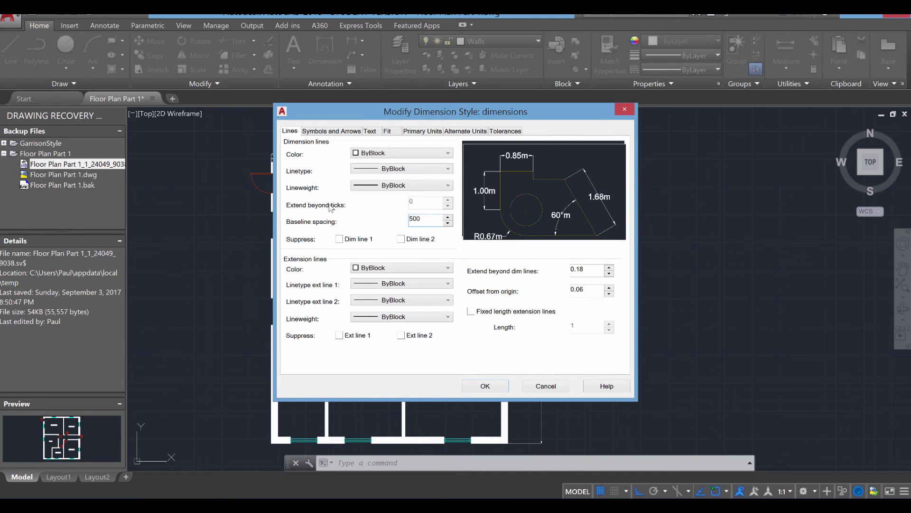
click(485, 386)
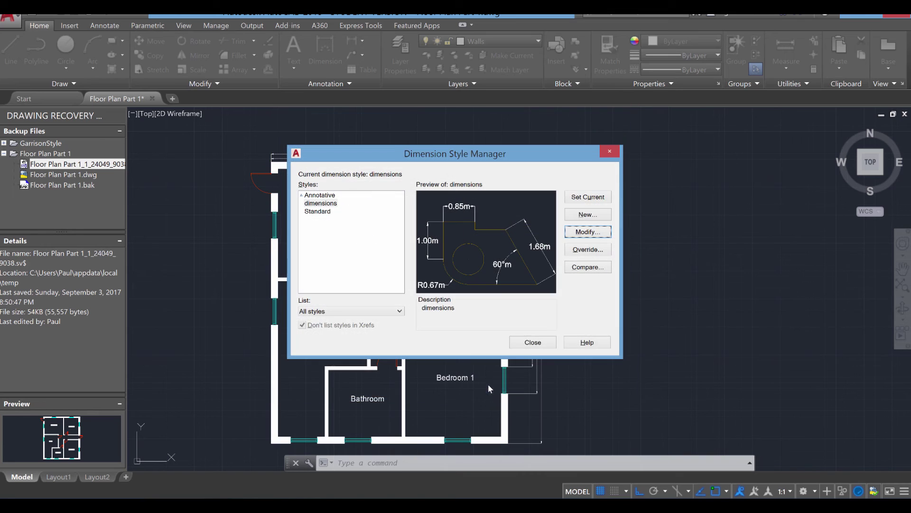
click(533, 342)
scroll(561, 327, up, 6)
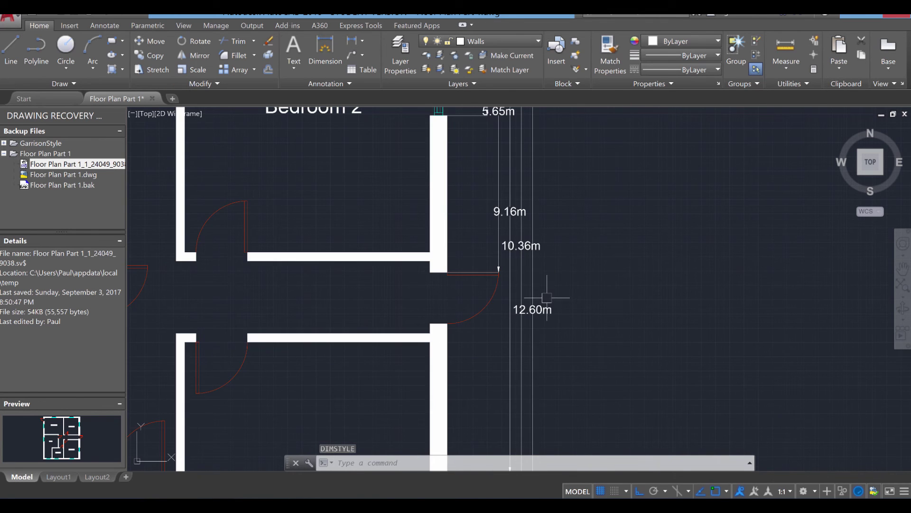
Erase the right wall's outer stacked vertical dimensions and then select the remaining 1.70m dimension.
scroll(547, 292, down, 5)
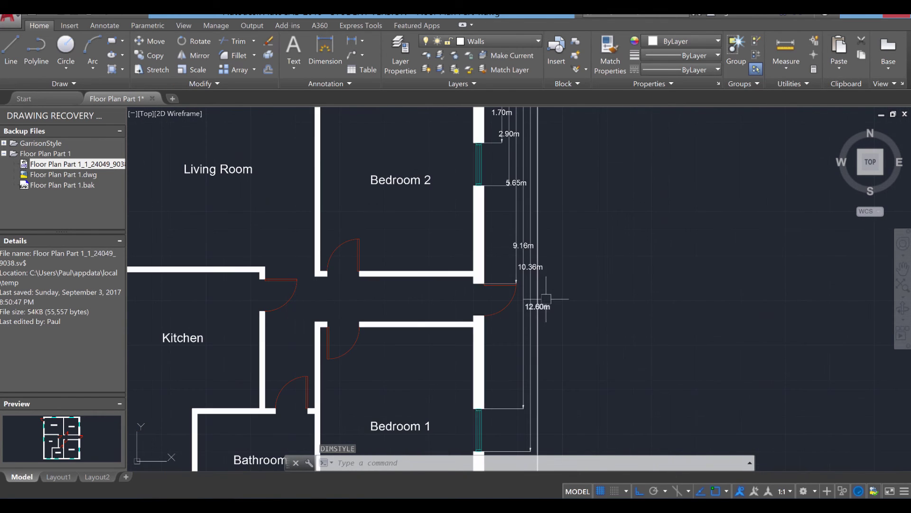
scroll(526, 182, up, 6)
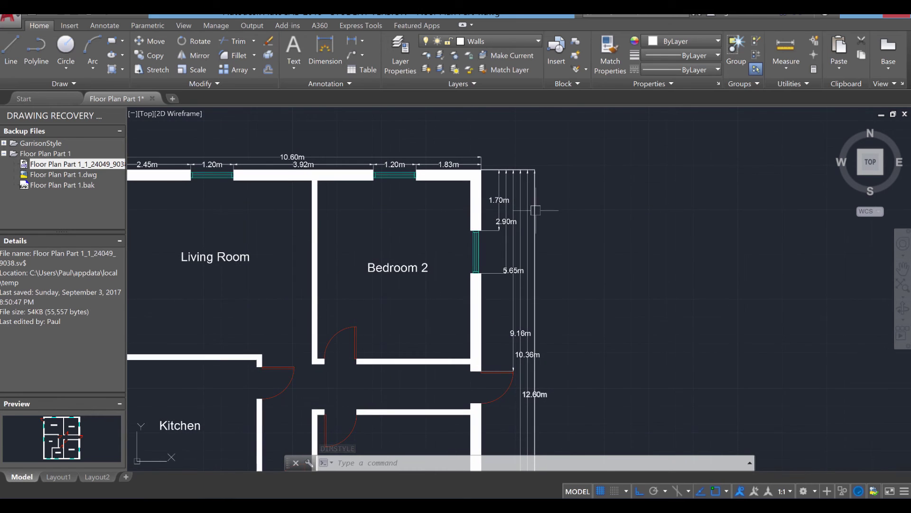
scroll(526, 182, down, 5)
click(589, 260)
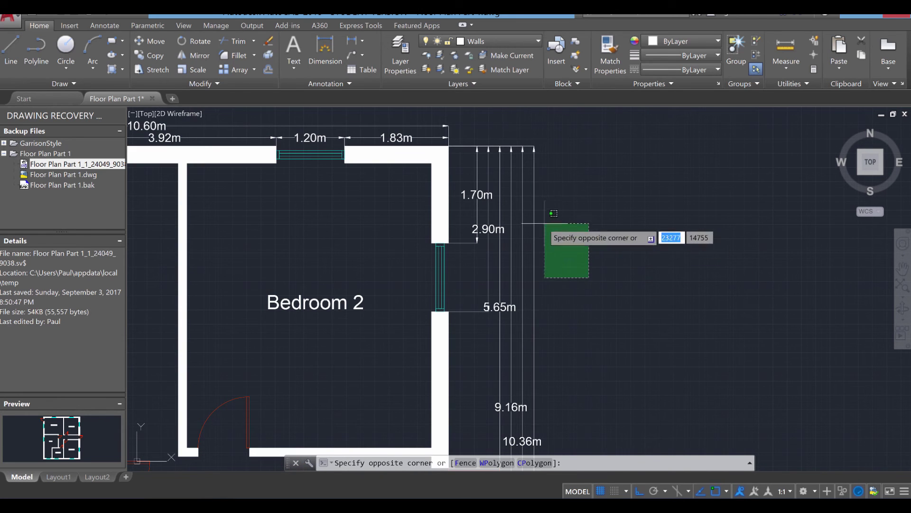
click(482, 259)
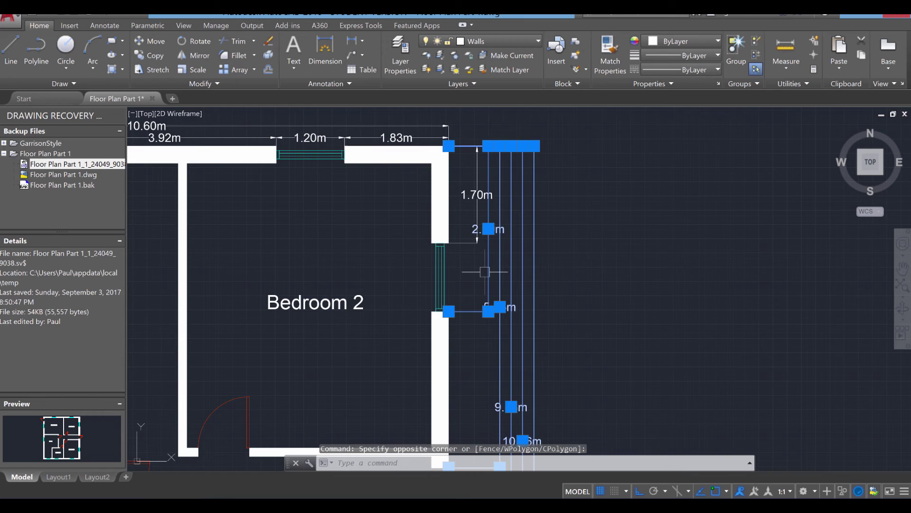
key(Delete)
click(489, 259)
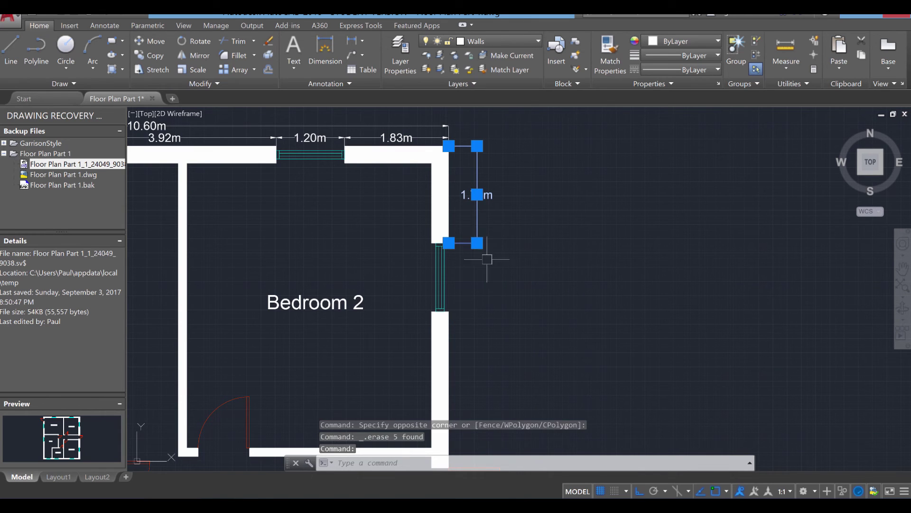
Start baseline dimensions from the 1.70m one, placing 2.90m, 5.65m and 6.55m.
mouse_move(477, 243)
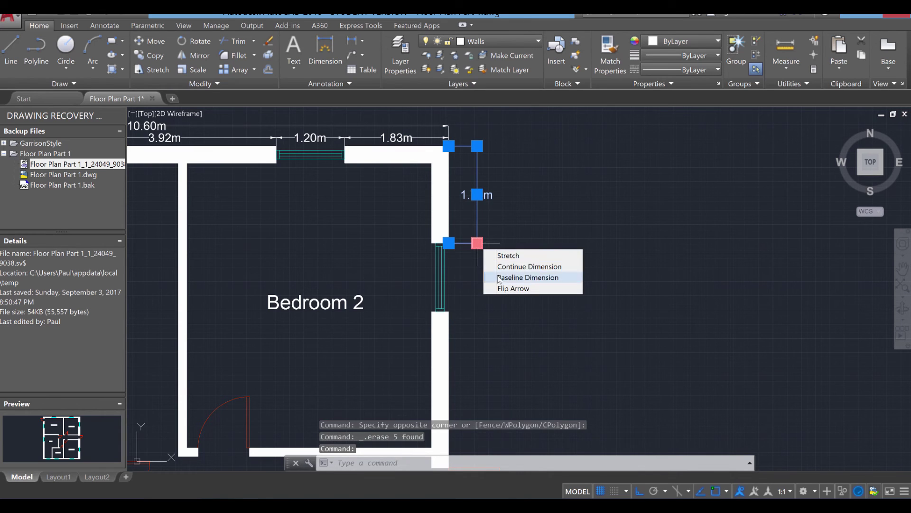
click(527, 277)
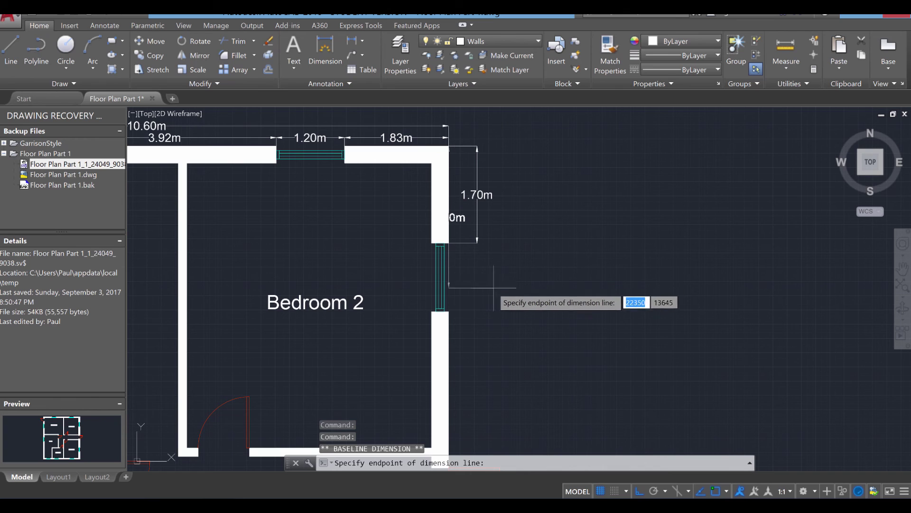
click(448, 311)
middle_drag(473, 420, 499, 205)
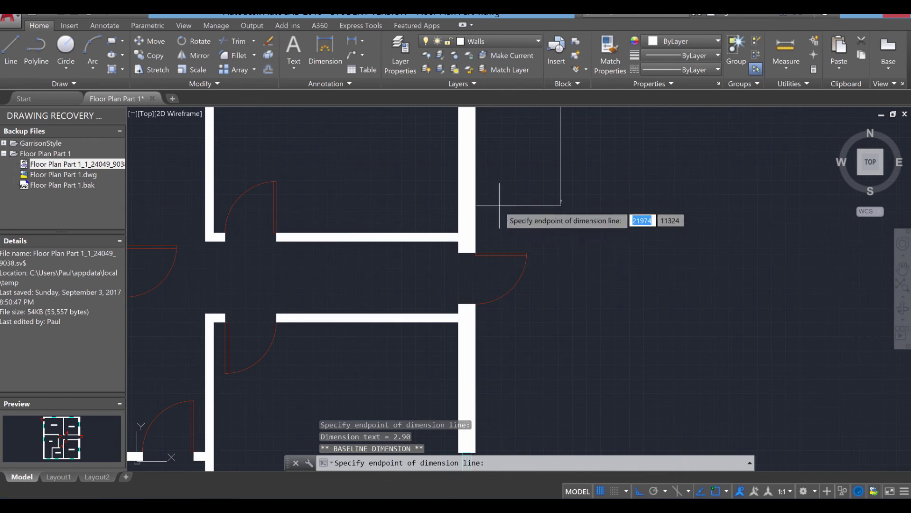
click(475, 253)
click(475, 304)
Add the 9.16m and 10.36m door baselines and the 12.60m bottom-corner baseline.
middle_drag(531, 352, 527, 158)
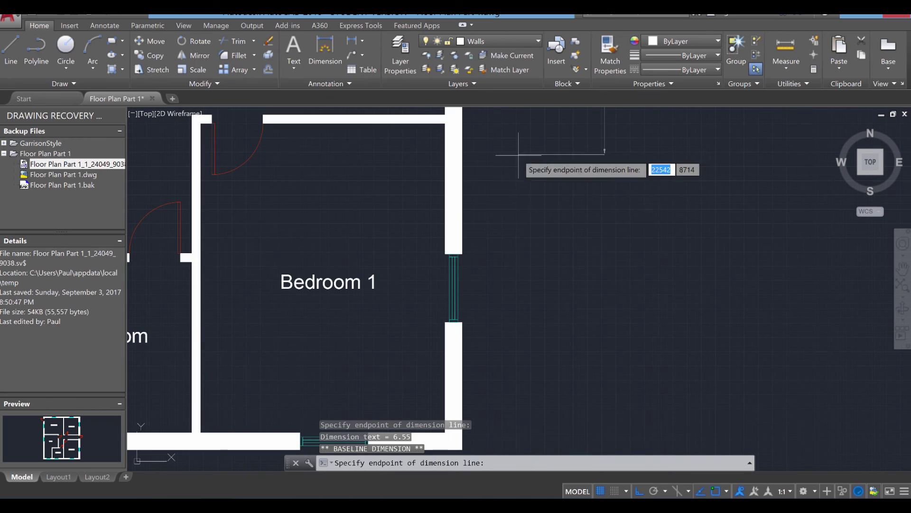
click(463, 253)
click(462, 322)
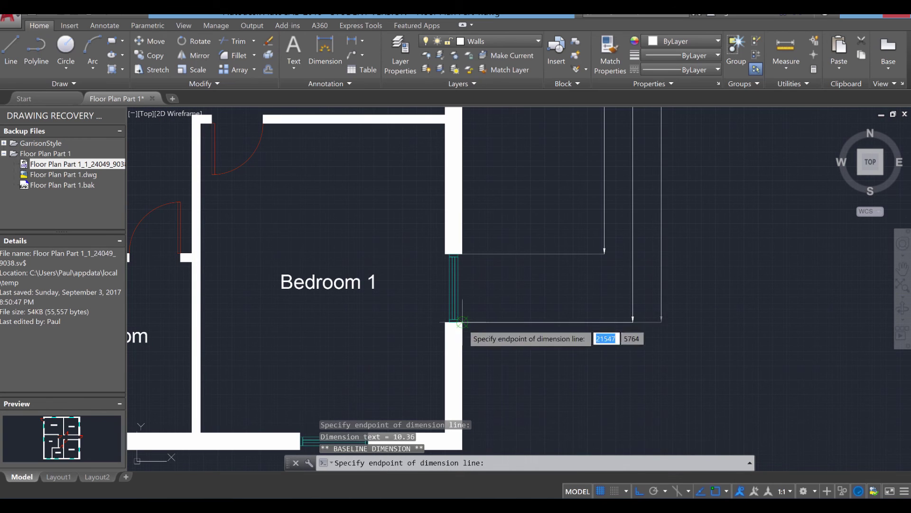
middle_drag(466, 327, 491, 208)
click(460, 328)
scroll(474, 309, down, 5)
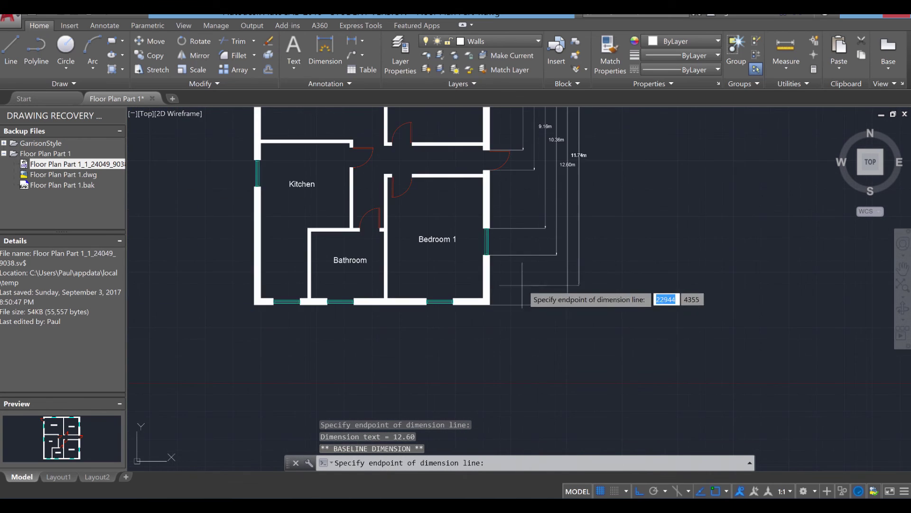
key(Escape)
middle_drag(553, 276, 726, 240)
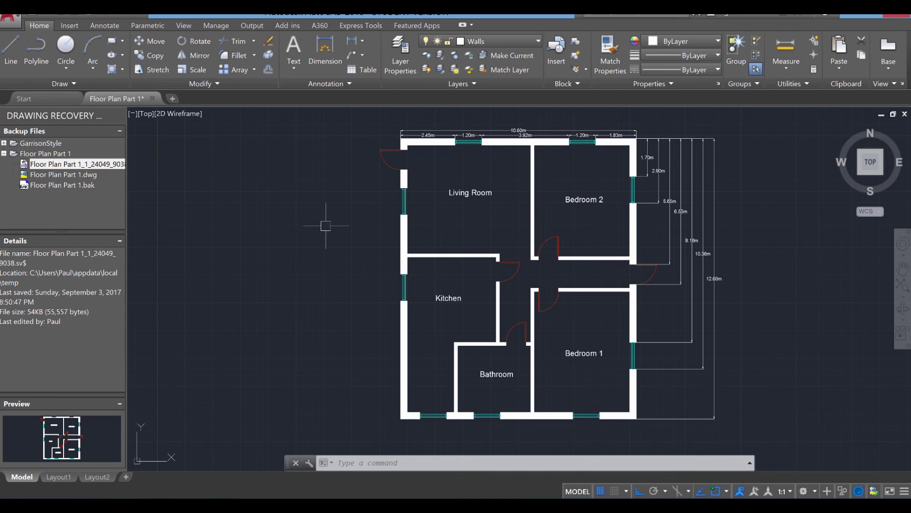
Select the right-side vertical dimension chain plus the 1.70m, 1.83m and 10.60m overall dimensions.
middle_drag(326, 224, 192, 228)
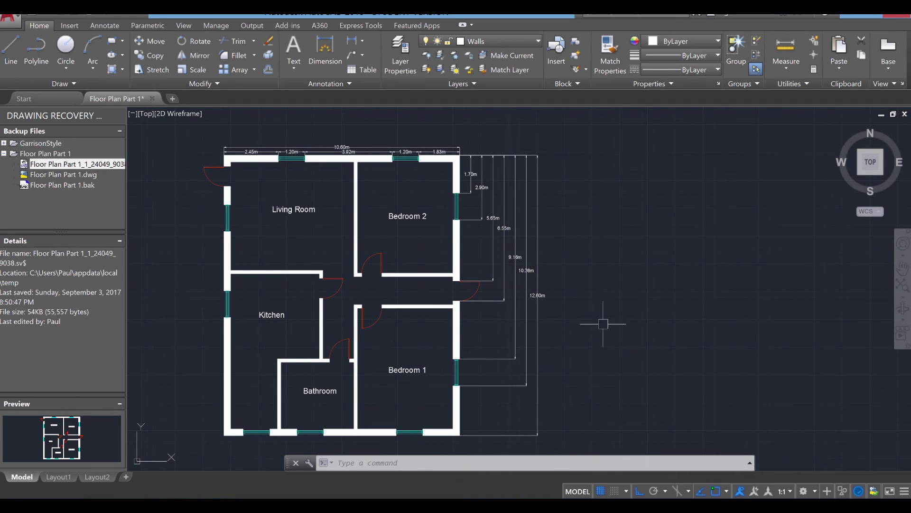
click(609, 378)
click(475, 183)
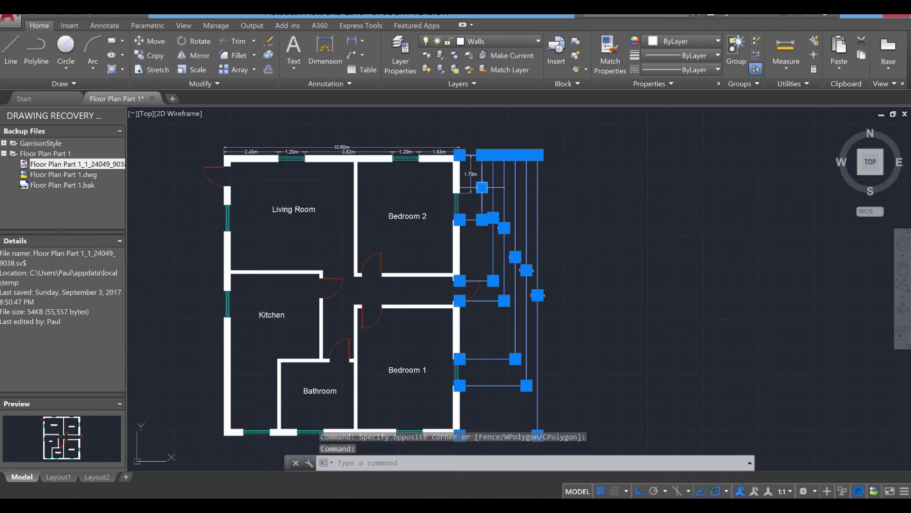
click(474, 187)
click(419, 151)
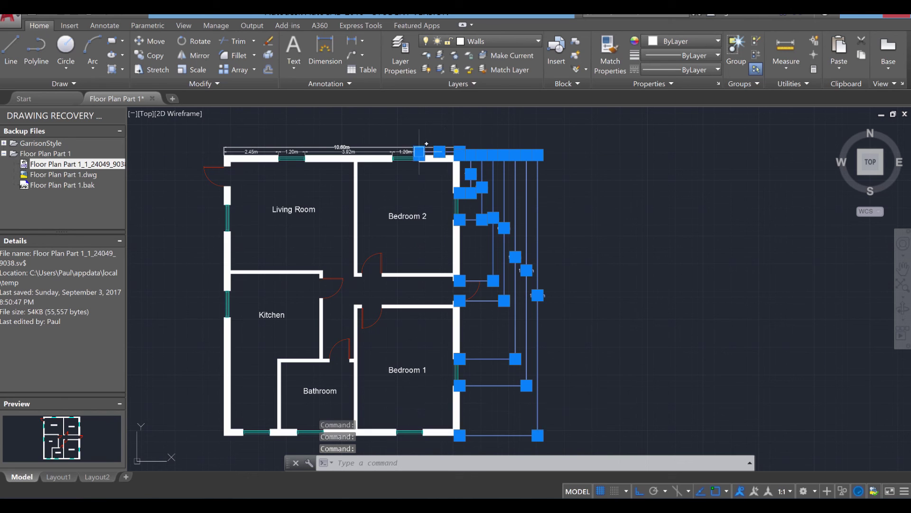
click(342, 148)
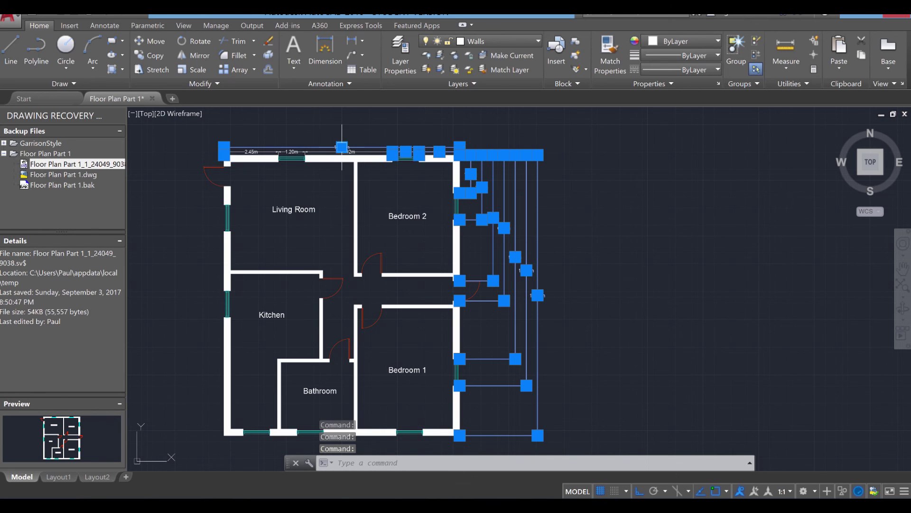
scroll(310, 147, up, 6)
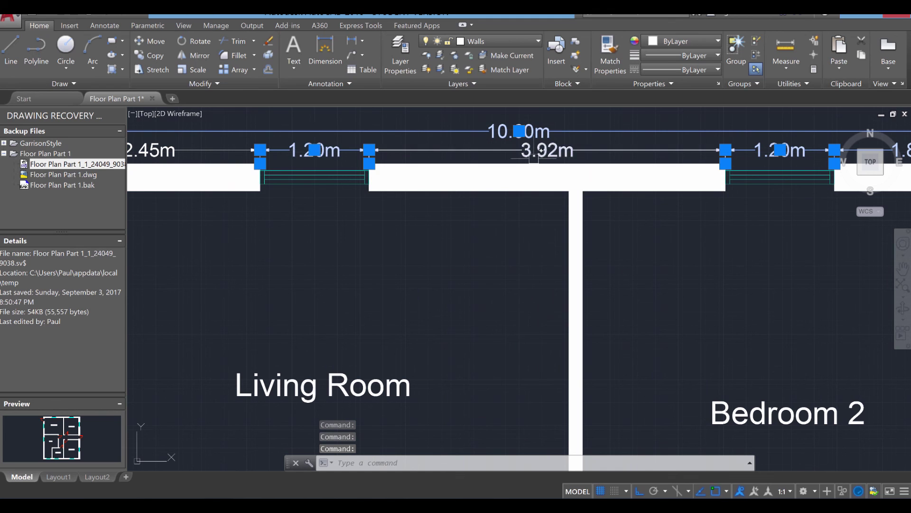
scroll(347, 163, down, 4)
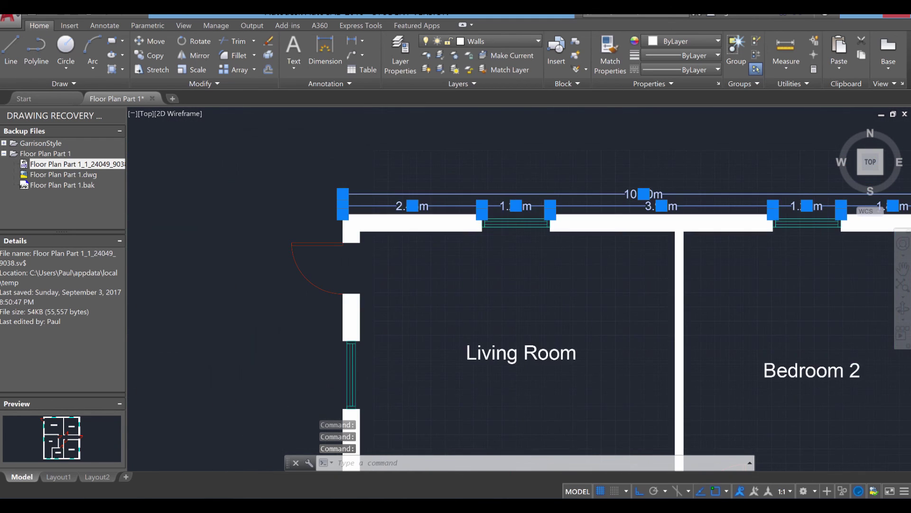
scroll(360, 202, down, 2)
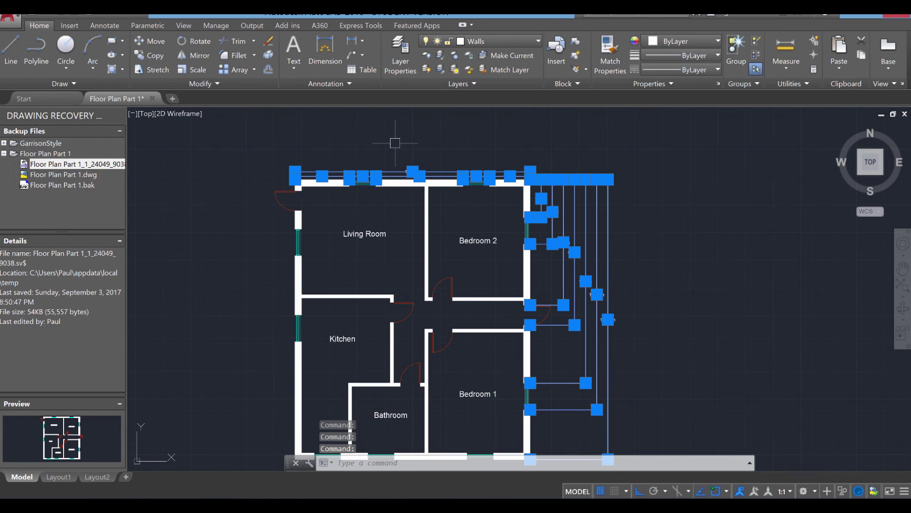
Assign the selected dimensions to the green Dimensions layer and clear the selection.
click(492, 40)
click(502, 84)
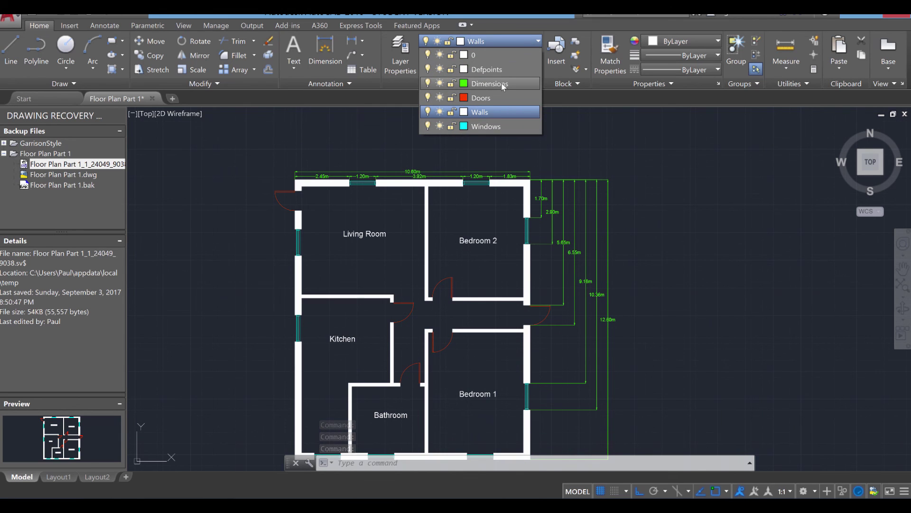
click(498, 84)
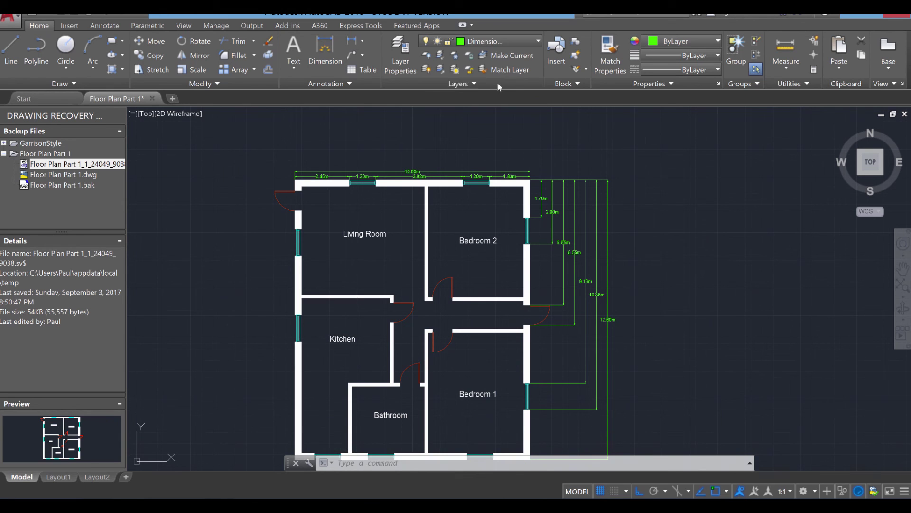
middle_drag(642, 244, 643, 172)
click(647, 210)
key(Escape)
key(Escape)
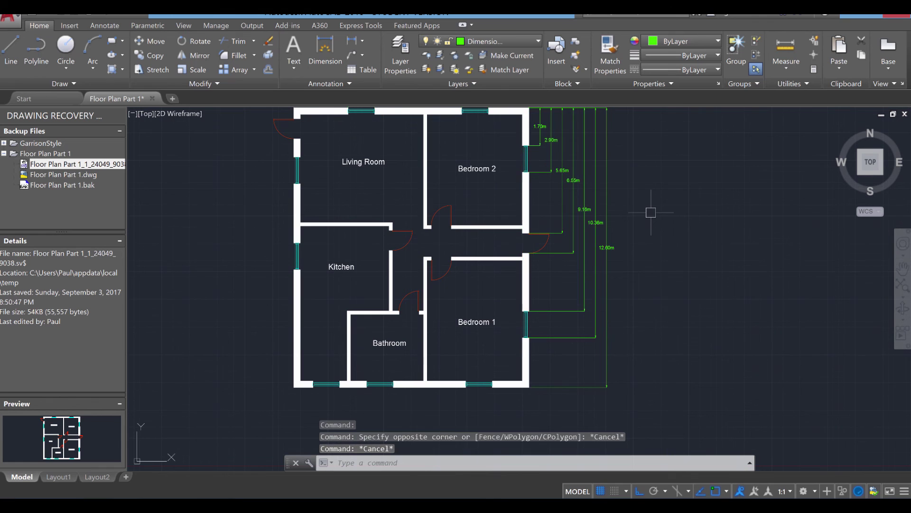
middle_drag(650, 208, 712, 229)
scroll(661, 241, down, 2)
scroll(662, 241, up, 3)
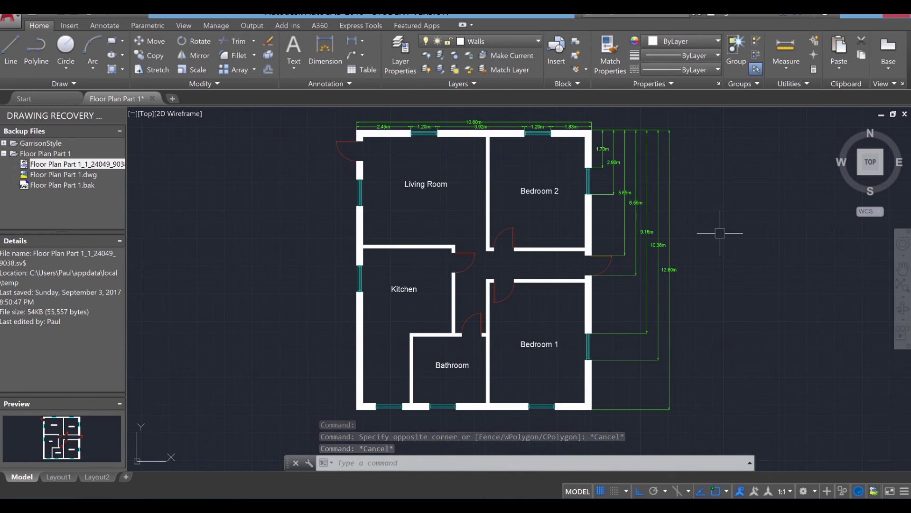